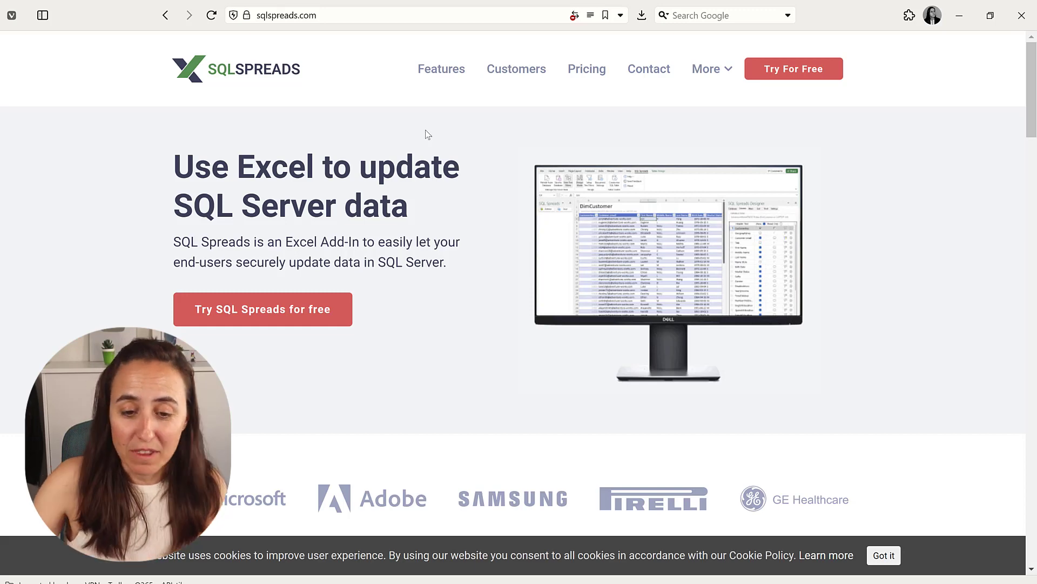
# Open the SQL Spreads Documentation and scroll through the Knowledge Base welcome page
pyautogui.moveTo(708, 69)
pyautogui.click(691, 102)
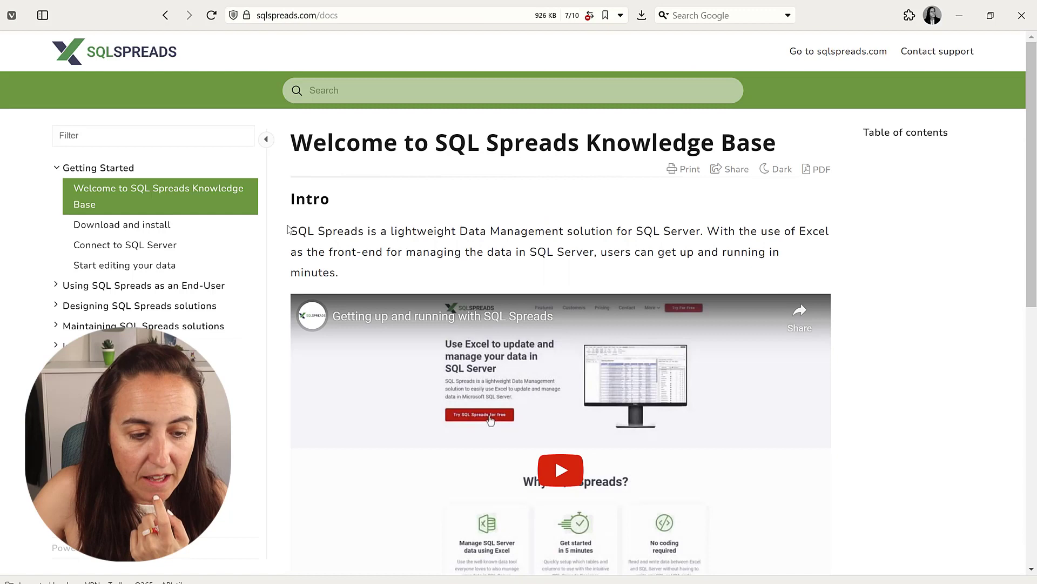
pyautogui.scroll(-3, 322, 248)
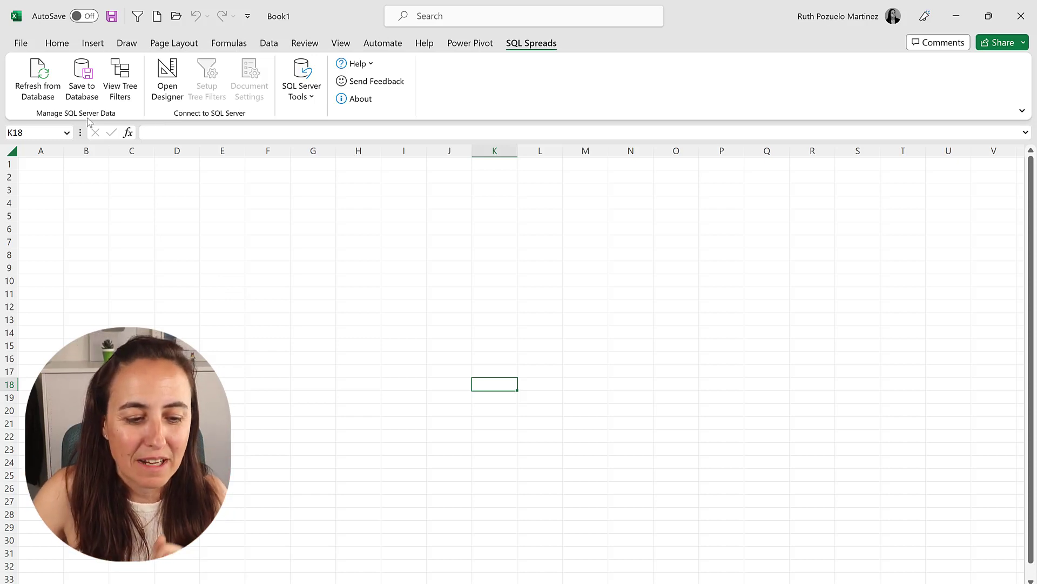
# Open and widen the SQL Spreads designer, then check the Northwind SQL Server connection
pyautogui.click(164, 75)
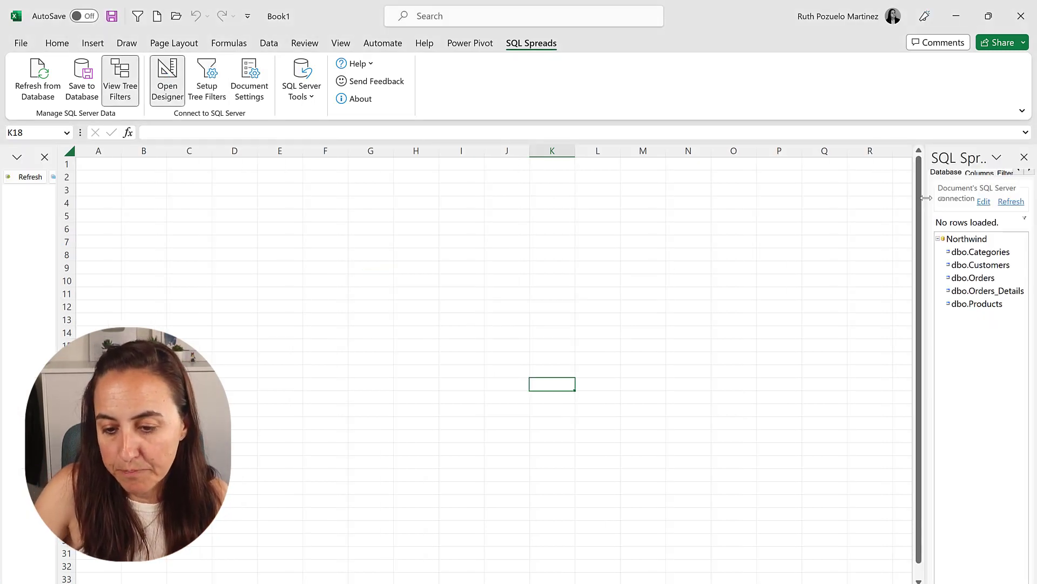
pyautogui.moveTo(926, 198); pyautogui.dragTo(893, 198)
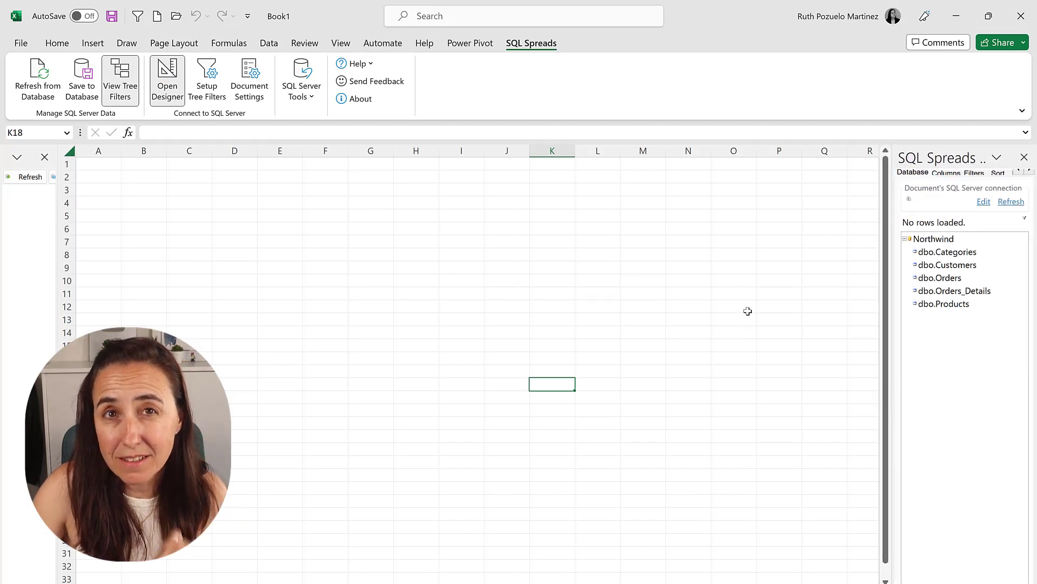
pyautogui.click(734, 333)
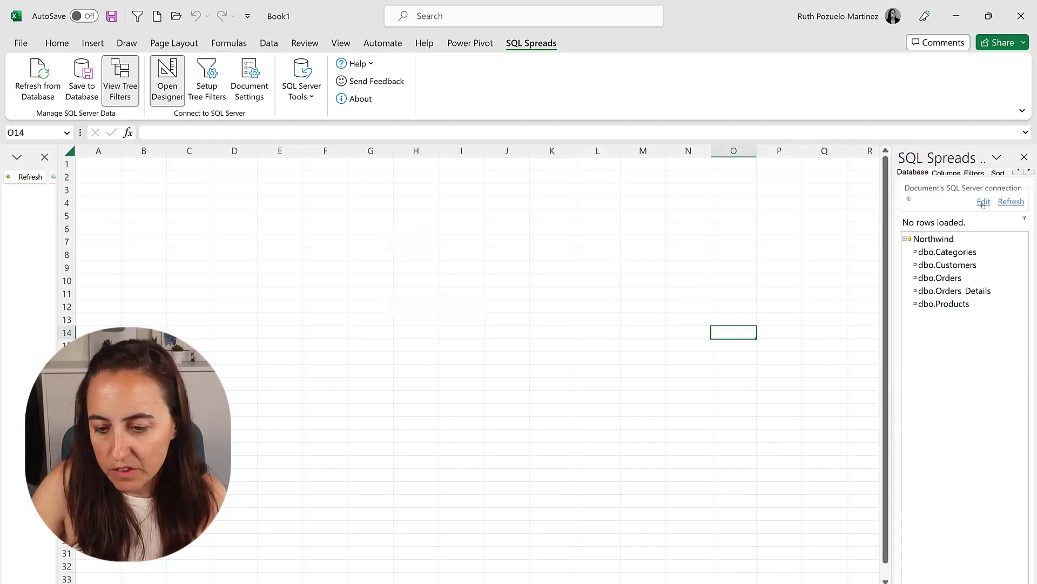
pyautogui.click(984, 201)
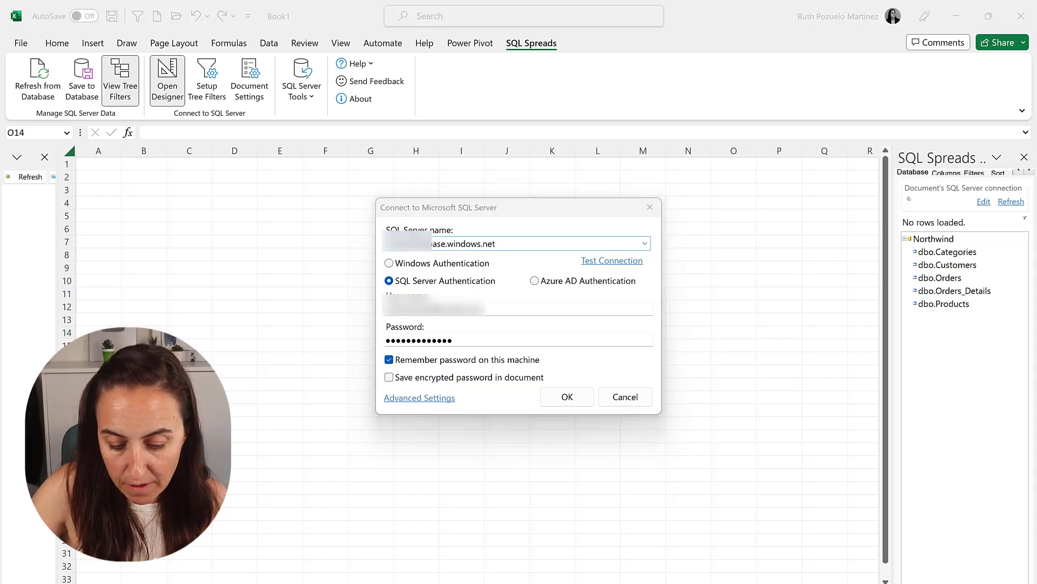
pyautogui.click(594, 582)
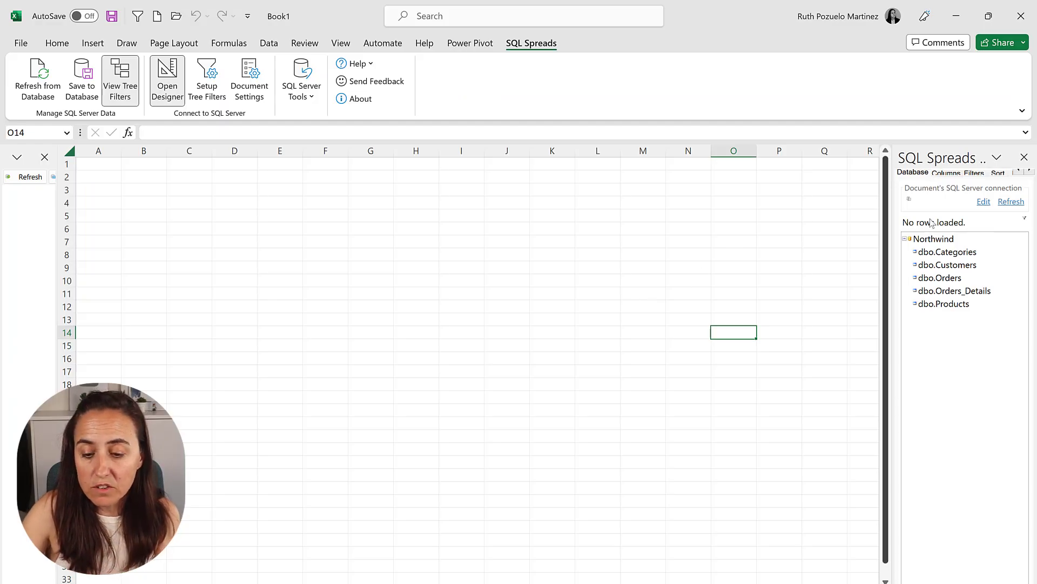
# Load dbo.Categories into the sheet with CategoryID as its key column
pyautogui.click(955, 252)
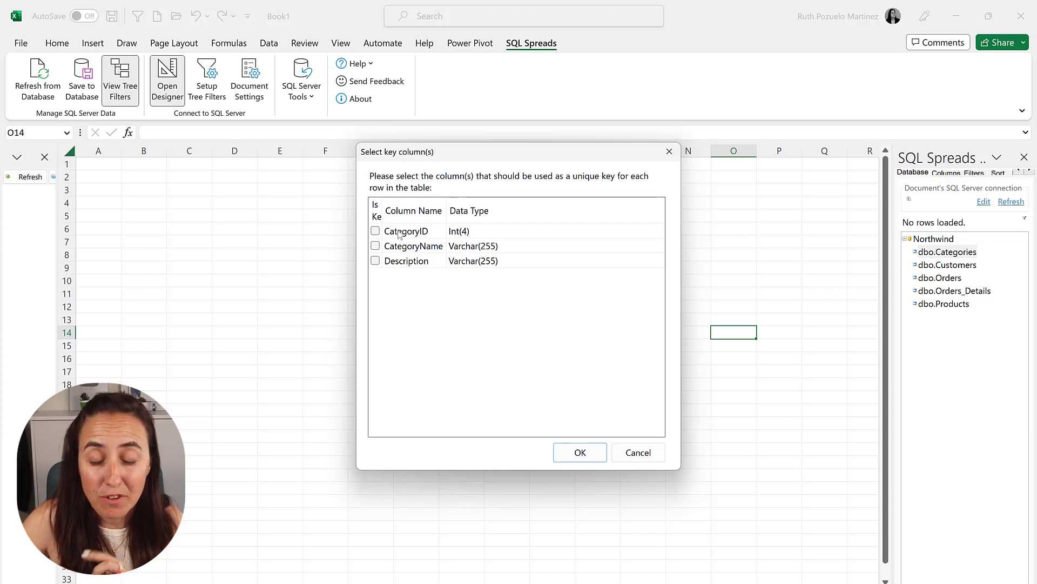
pyautogui.click(375, 231)
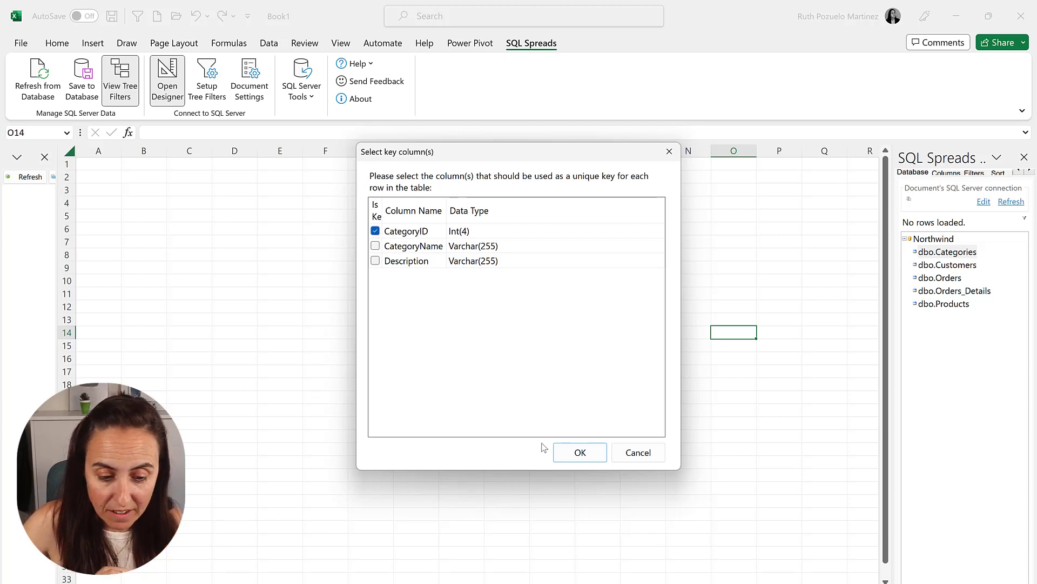
pyautogui.click(580, 452)
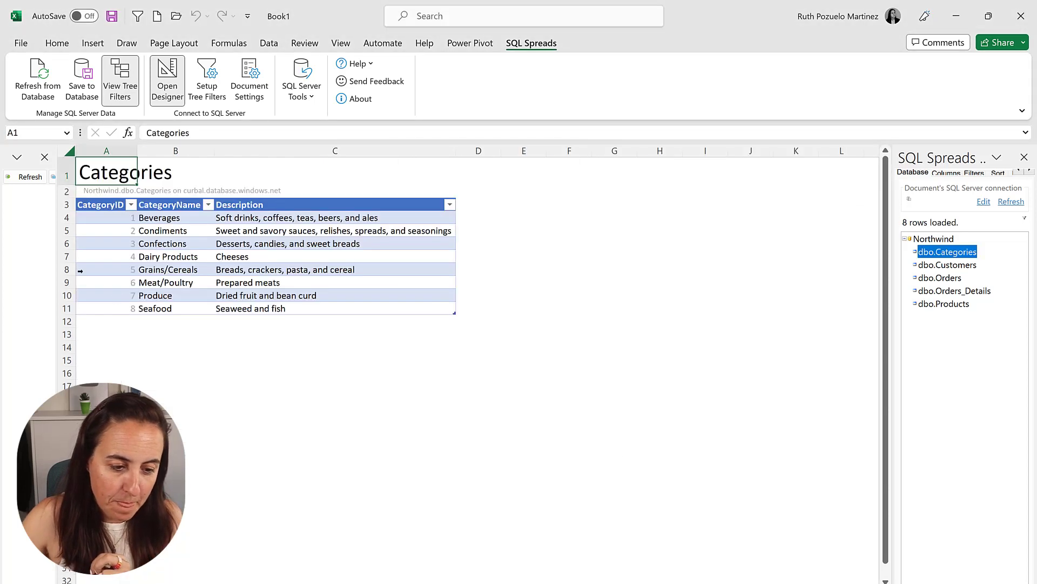
pyautogui.click(375, 264)
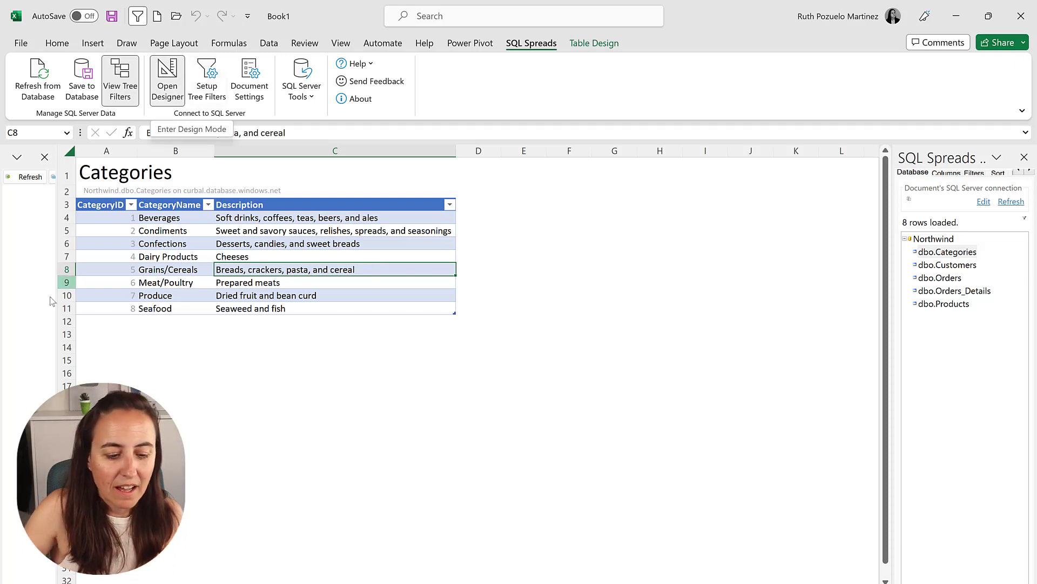
pyautogui.click(111, 320)
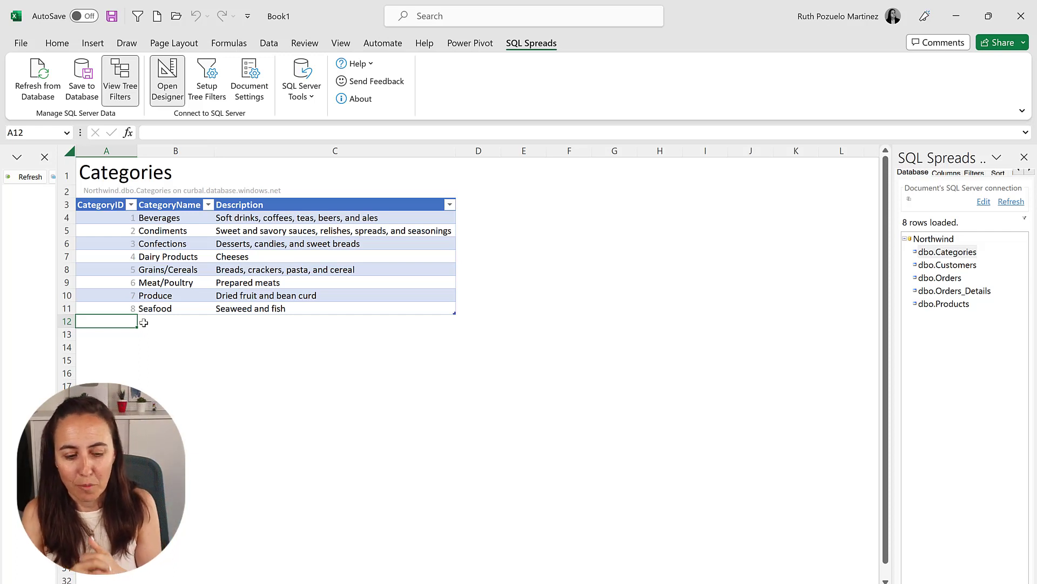
# Add category 9, 'Vegan', with description 'Vegan foods' below the Categories table
pyautogui.write('9')
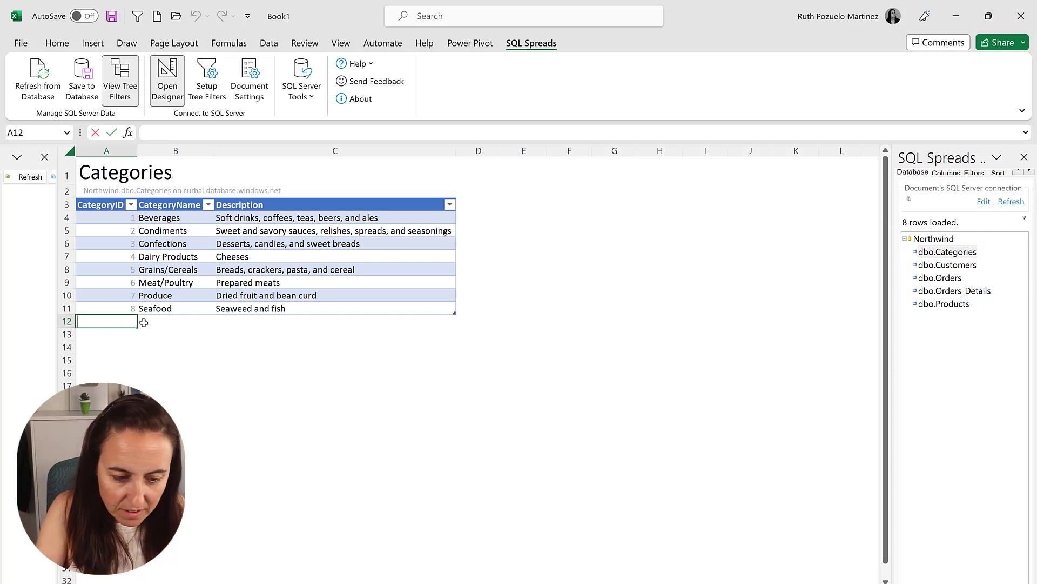
pyautogui.press('Tab')
pyautogui.write('Vegan')
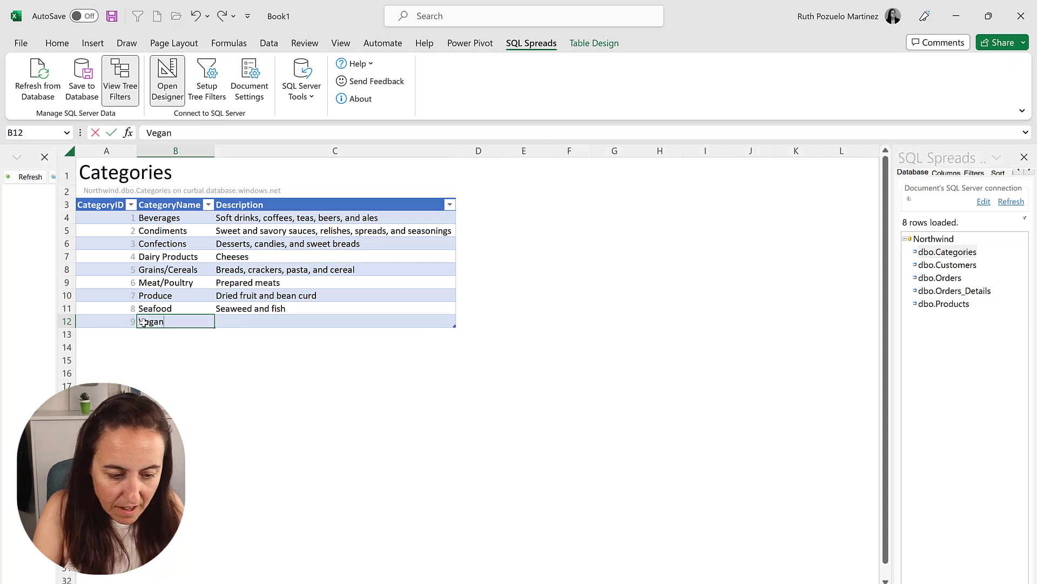
pyautogui.press('Tab')
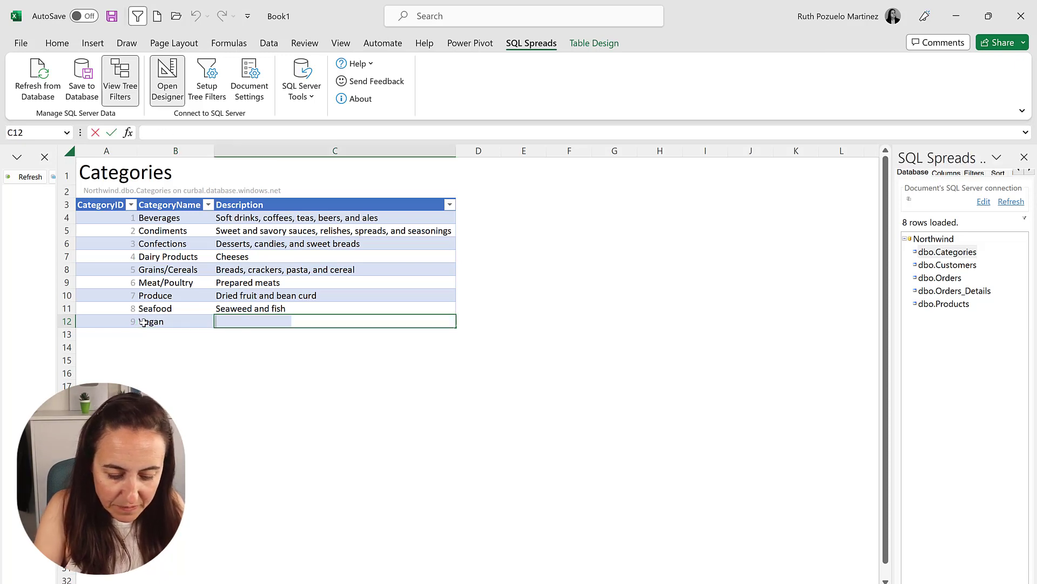
pyautogui.write('Vegan foo')
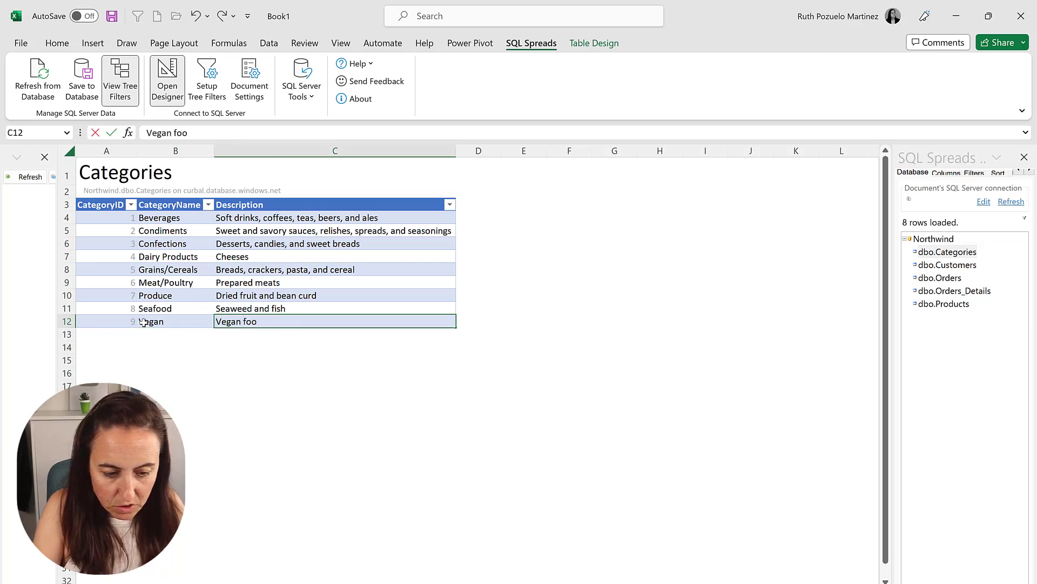
pyautogui.write('ds')
pyautogui.press('Return')
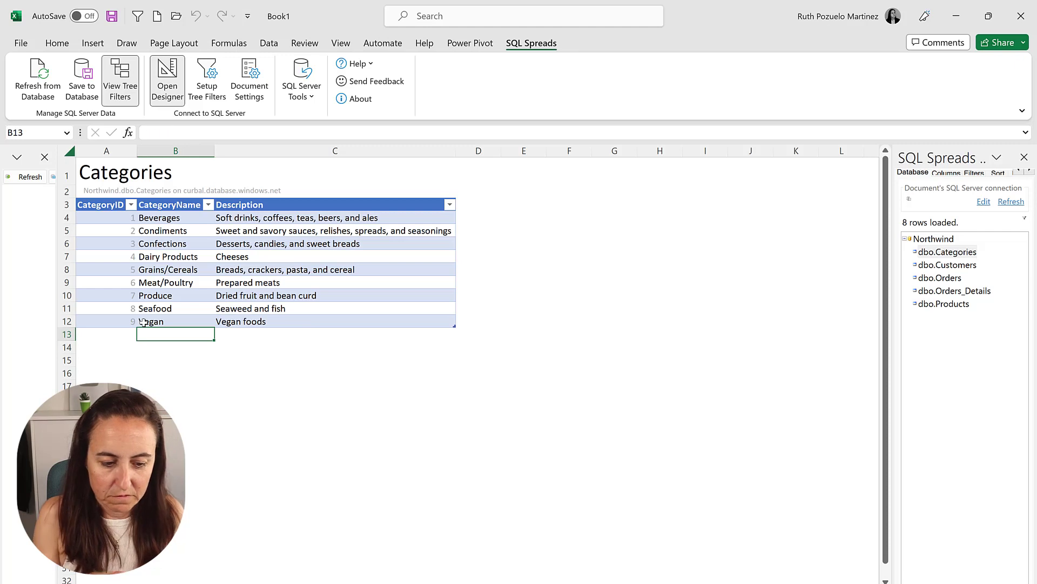
# Save the new Vegan row to the Northwind database
pyautogui.click(295, 307)
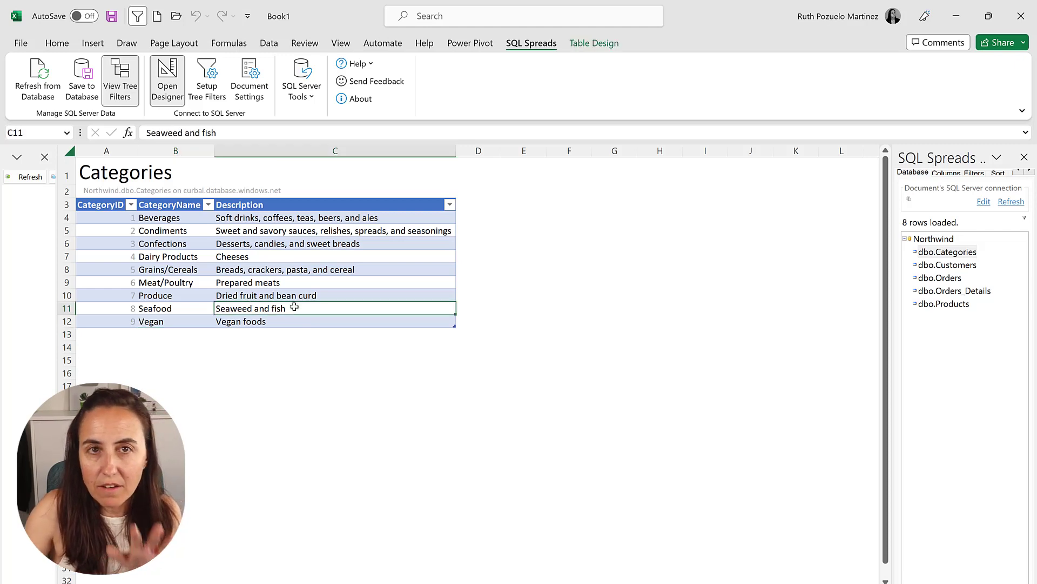
pyautogui.click(91, 81)
pyautogui.click(560, 378)
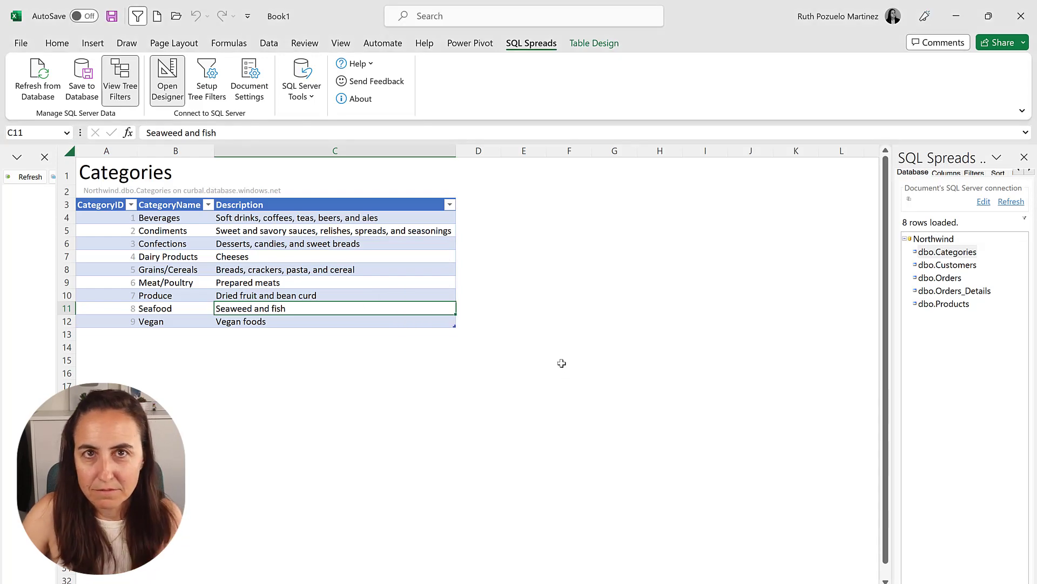
pyautogui.hotkey('alt', 'Tab')
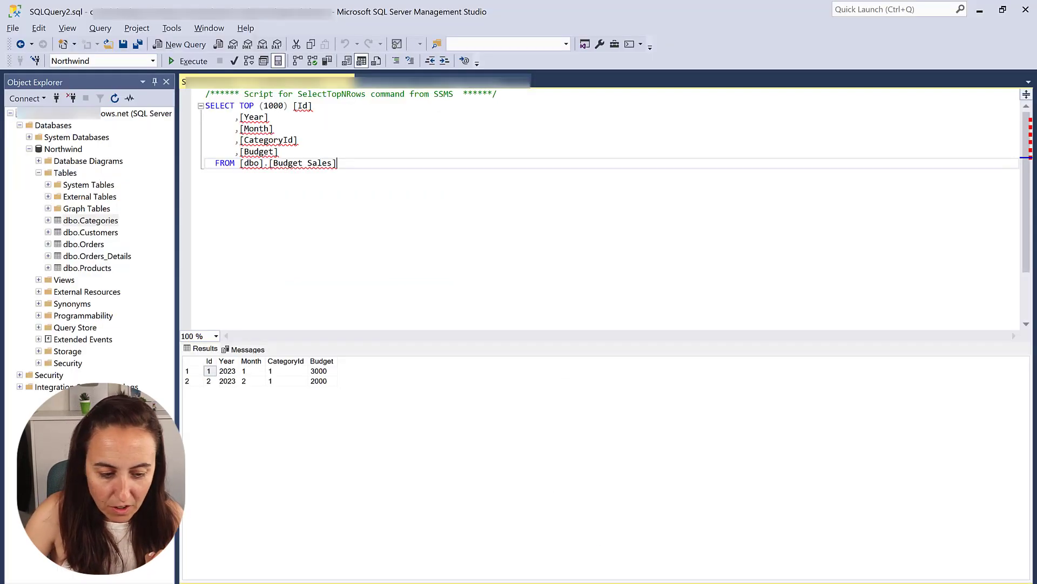
# Refresh Northwind and query the top 1000 rows of dbo.Categories to confirm Vegan
pyautogui.click(30, 149)
pyautogui.press('F5')
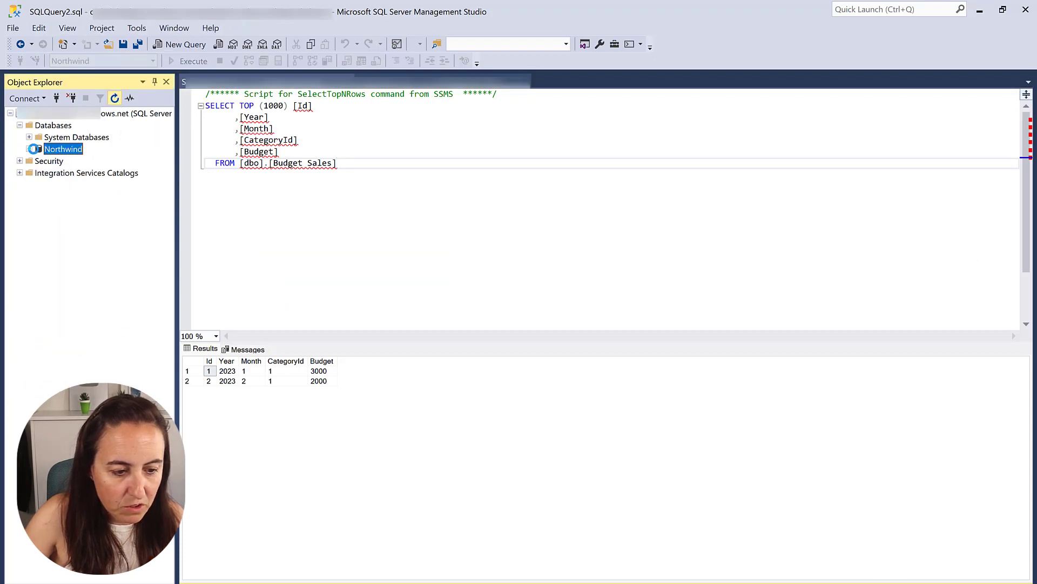
pyautogui.click(29, 149)
pyautogui.click(38, 173)
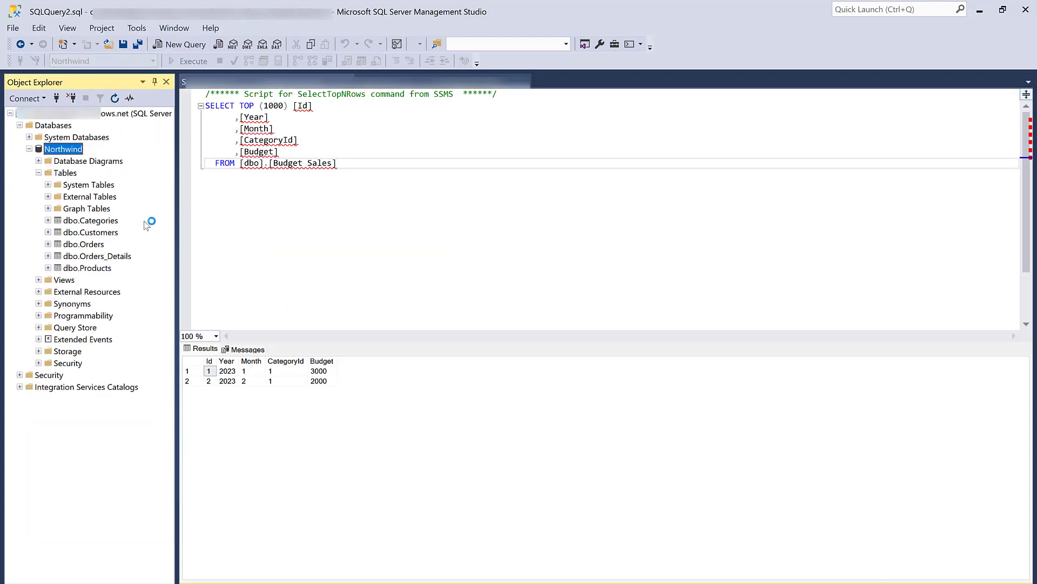
pyautogui.click(90, 220)
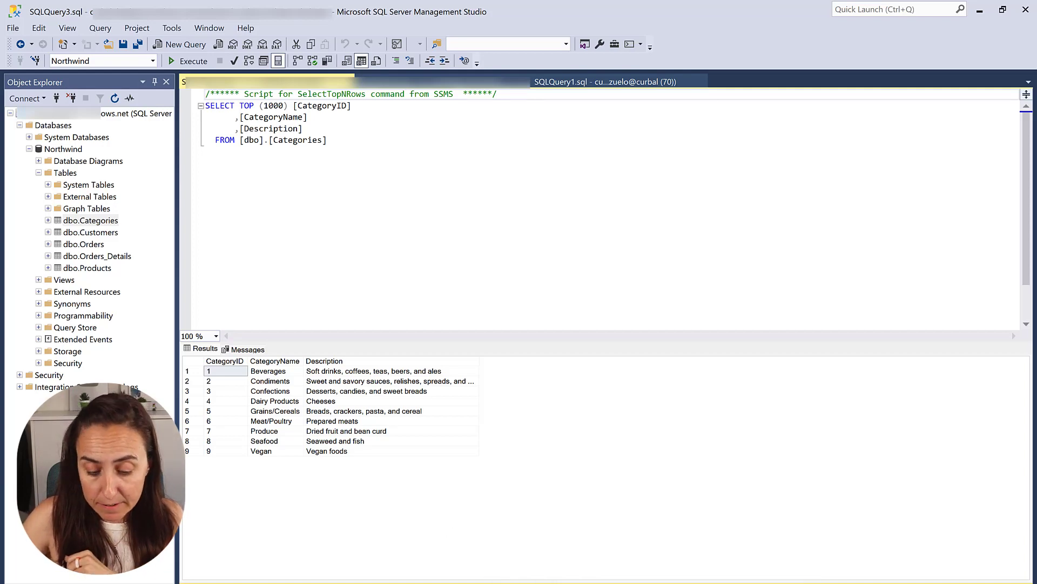
pyautogui.hotkey('alt', 'Tab')
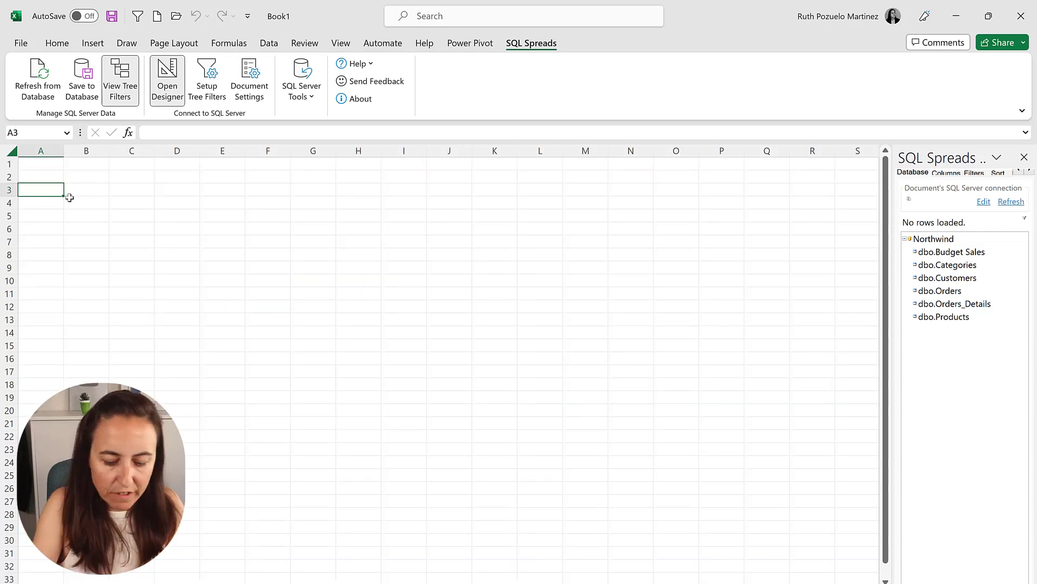
# Enter the headers Year, Month, CategoryId and Budget
pyautogui.write('Year')
pyautogui.press('Tab')
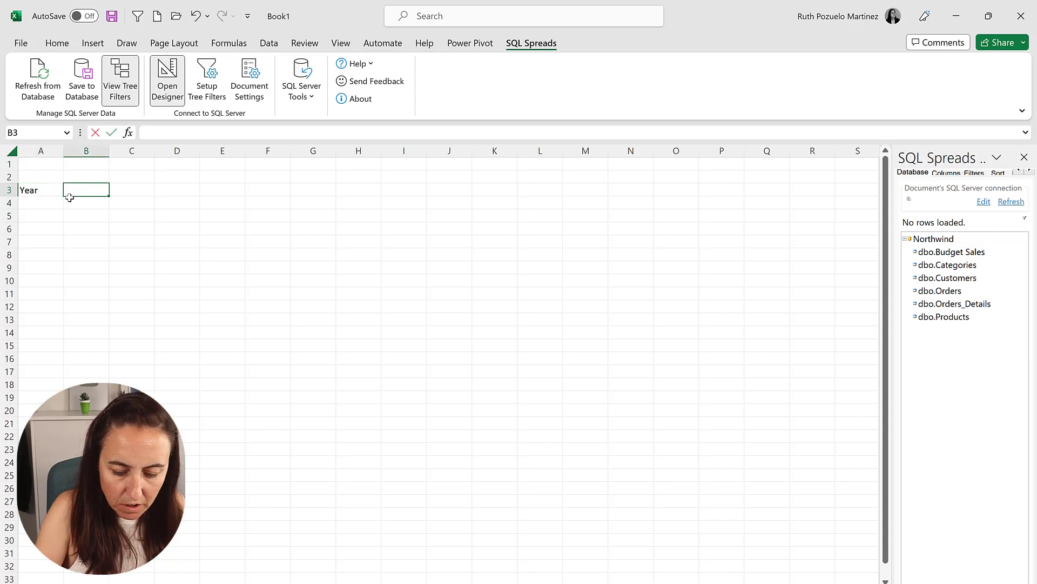
pyautogui.write('Month')
pyautogui.press('Tab')
pyautogui.write('Cat')
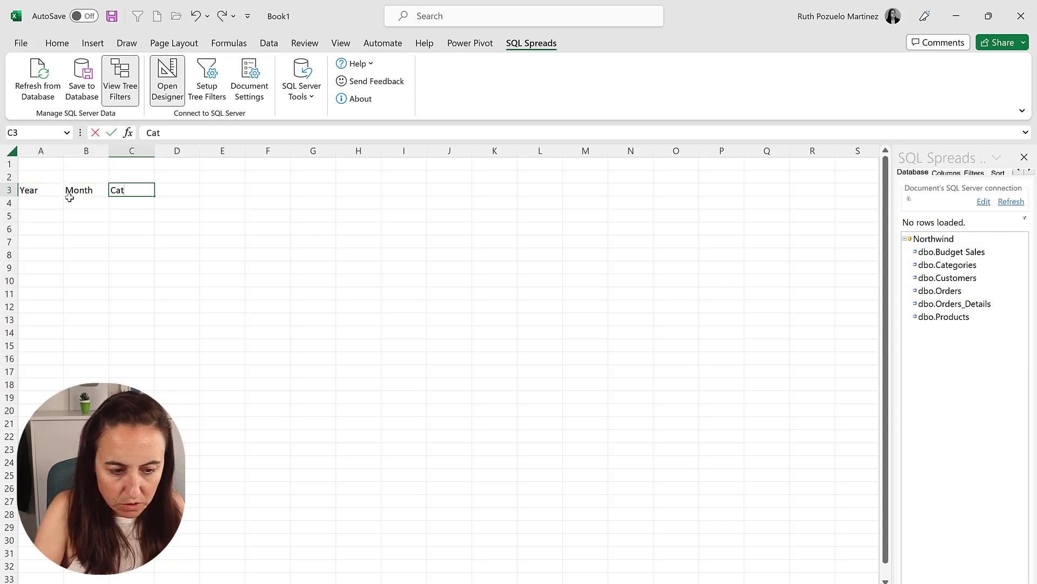
pyautogui.write('egoryId')
pyautogui.press('Tab')
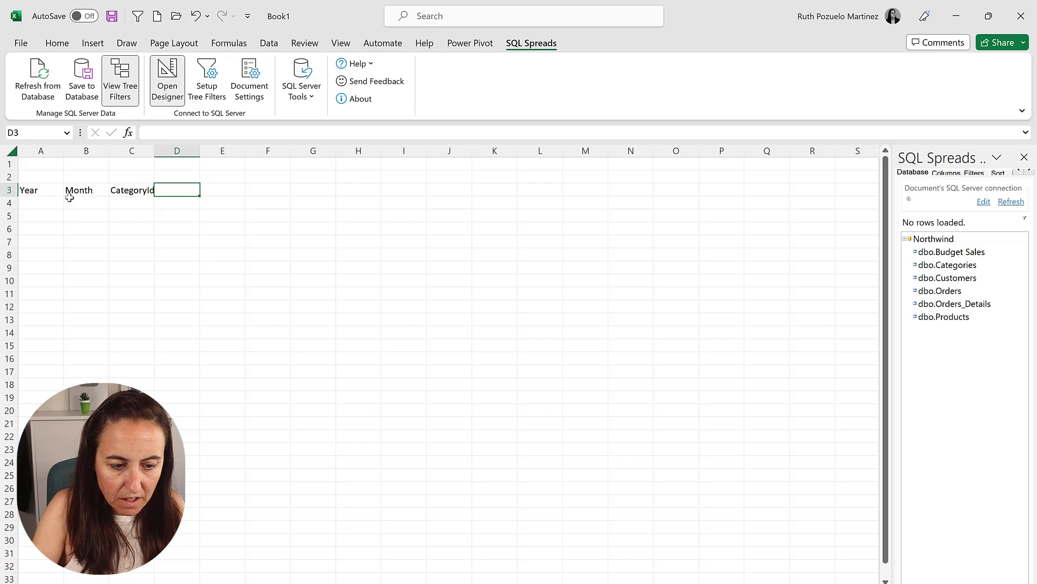
pyautogui.write('Budget')
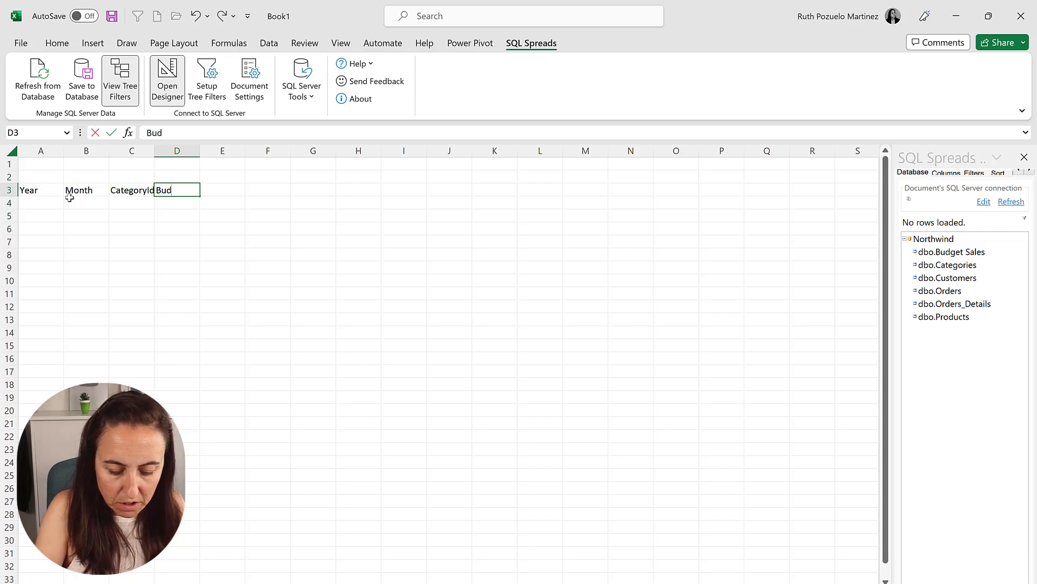
pyautogui.press('Return')
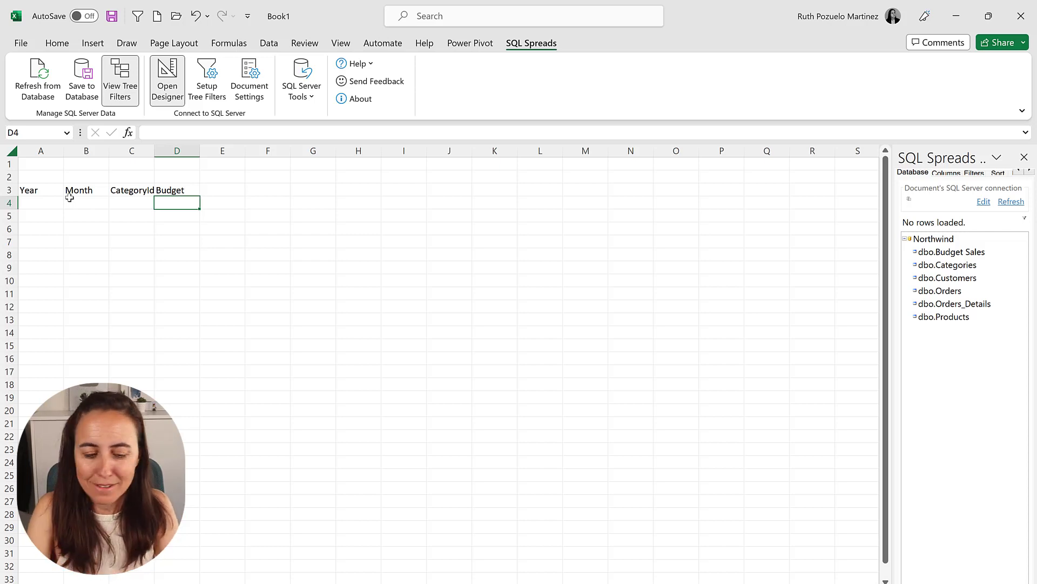
# Fill row 4 with the sample values 2020, 1, 1 and 2000
pyautogui.doubleClick(47, 202)
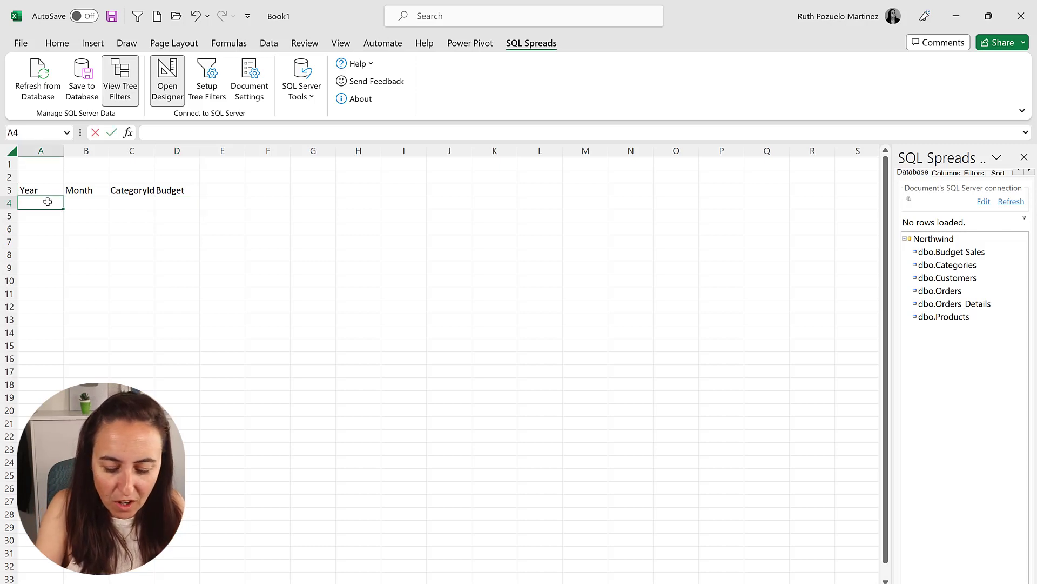
pyautogui.write('2020')
pyautogui.hotkey('ctrl', 'Return')
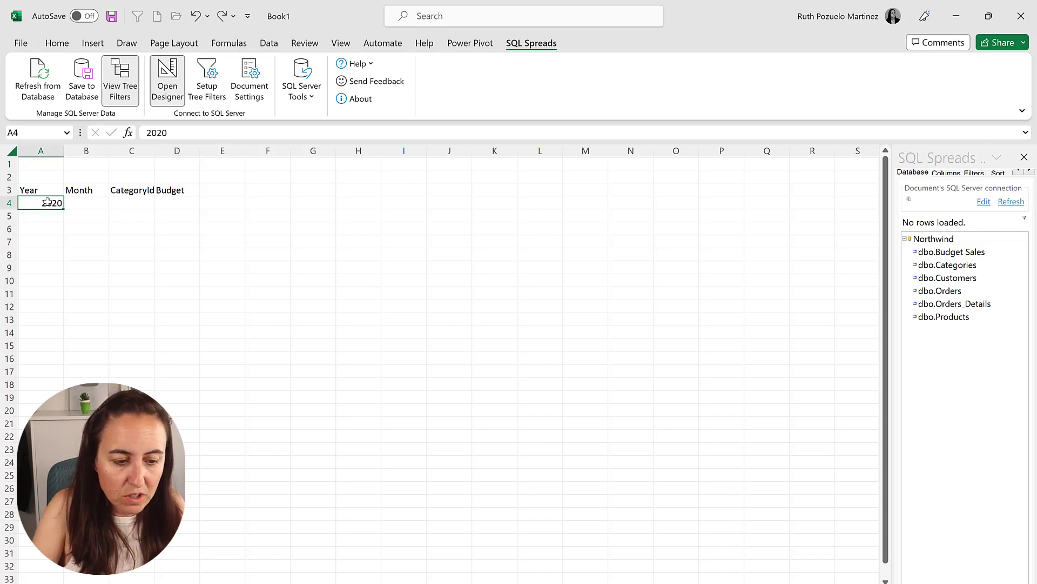
pyautogui.press('Tab')
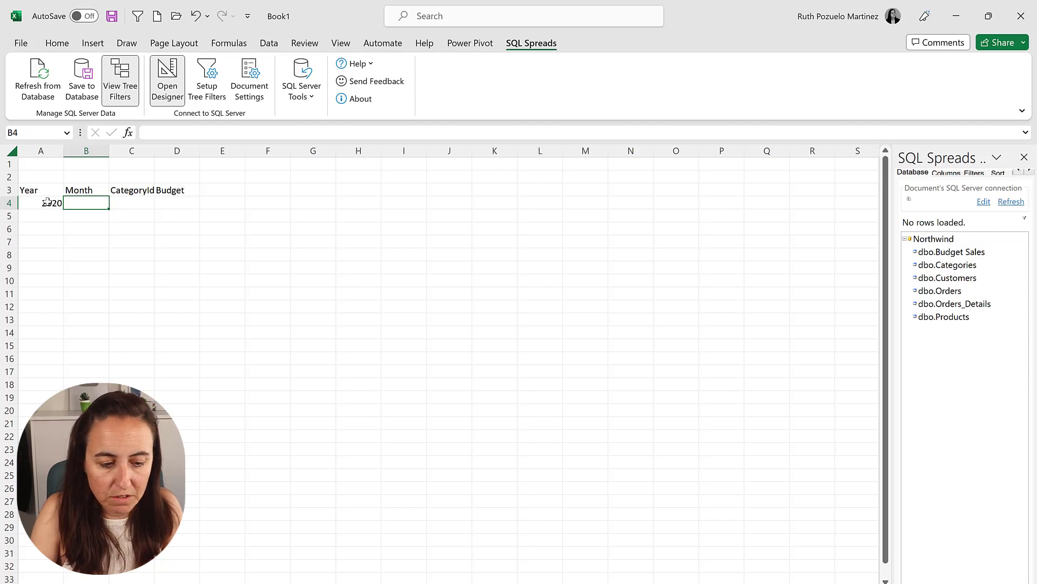
pyautogui.write('1')
pyautogui.press('Tab')
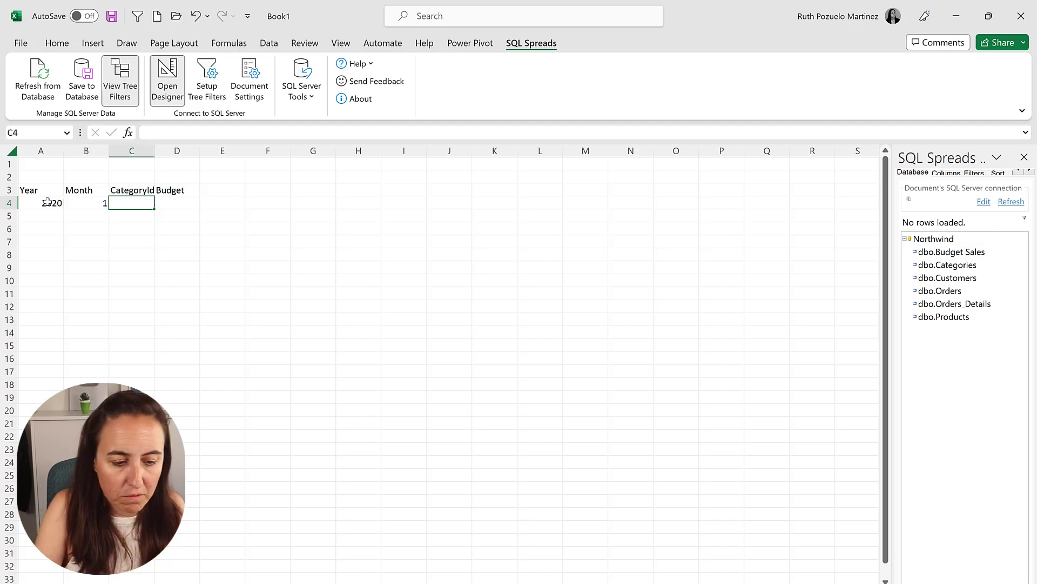
pyautogui.write('1')
pyautogui.press('Tab')
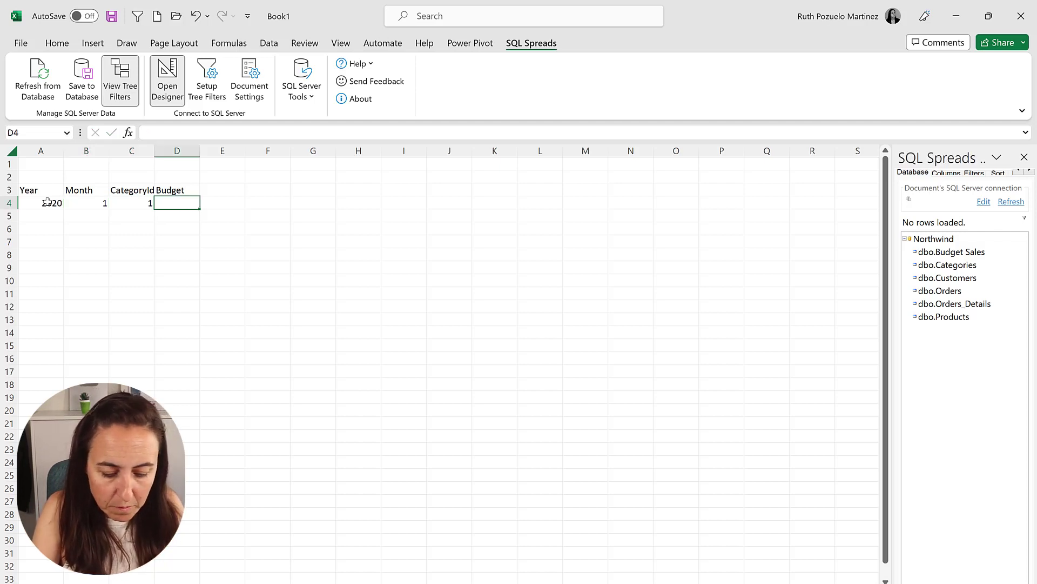
pyautogui.write('2000')
pyautogui.press('Return')
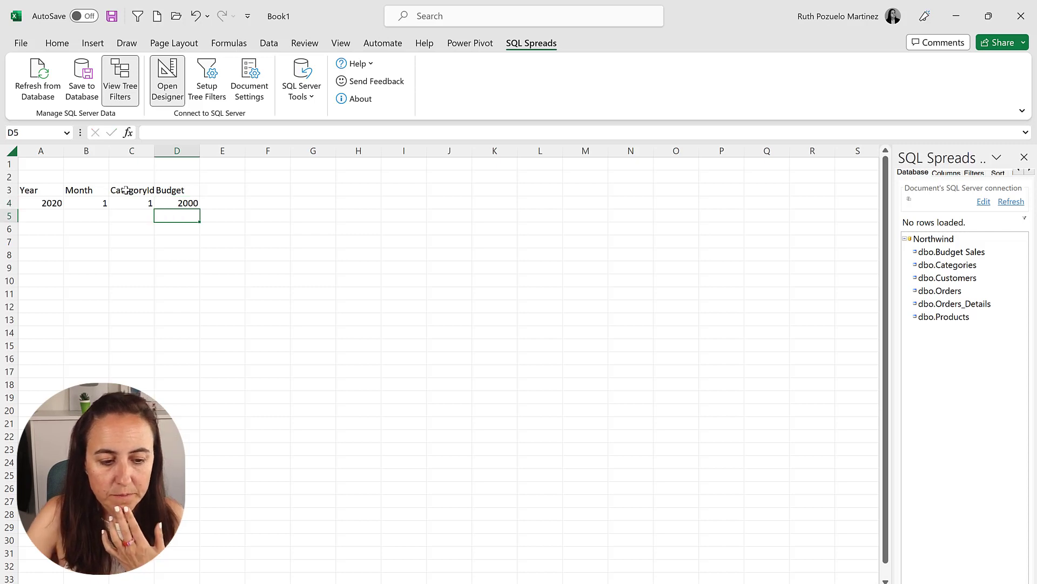
pyautogui.click(125, 190)
# Convert the range A3:D4 into an Excel table
pyautogui.moveTo(35, 192); pyautogui.dragTo(183, 201)
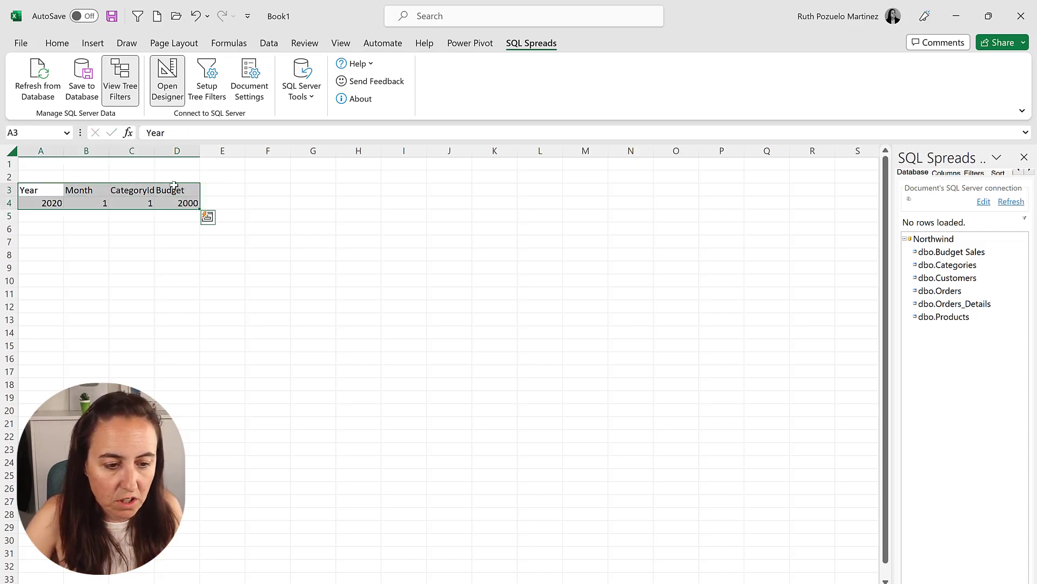
pyautogui.click(92, 45)
pyautogui.click(128, 76)
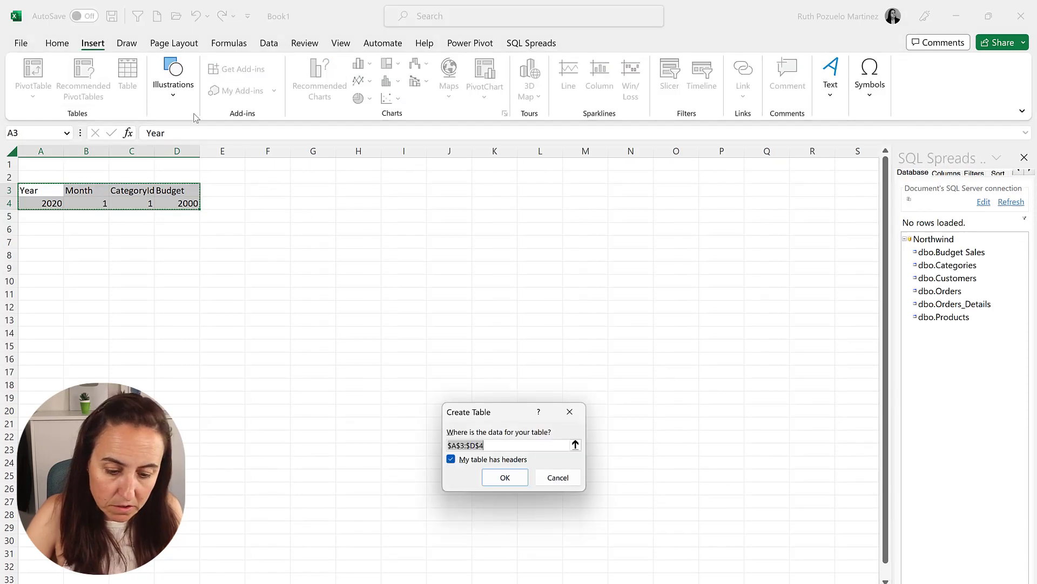
pyautogui.click(505, 477)
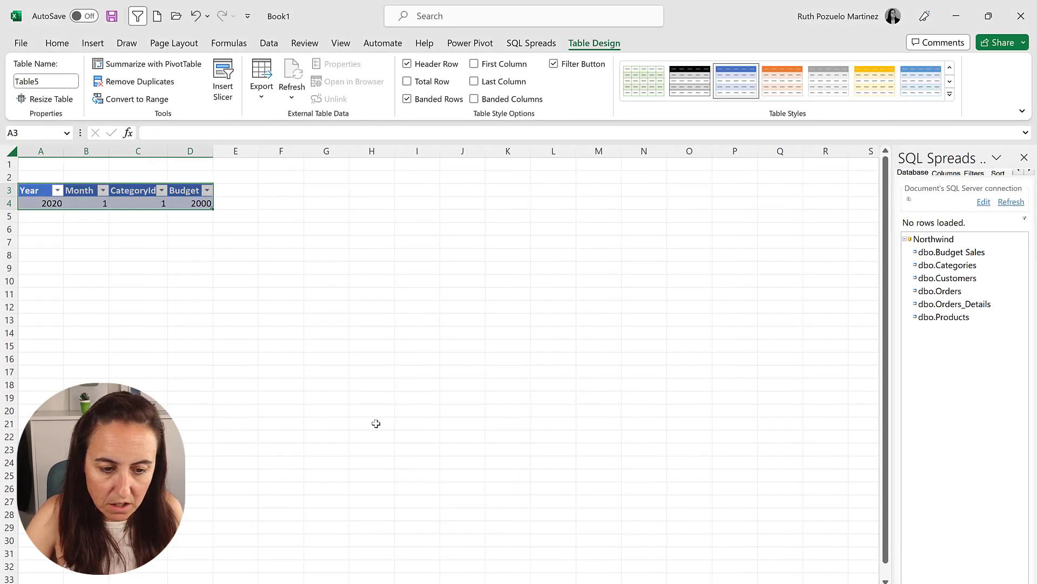
# Create a SQL Server table named 'Budget Sales' in Northwind from the Excel table
pyautogui.click(543, 43)
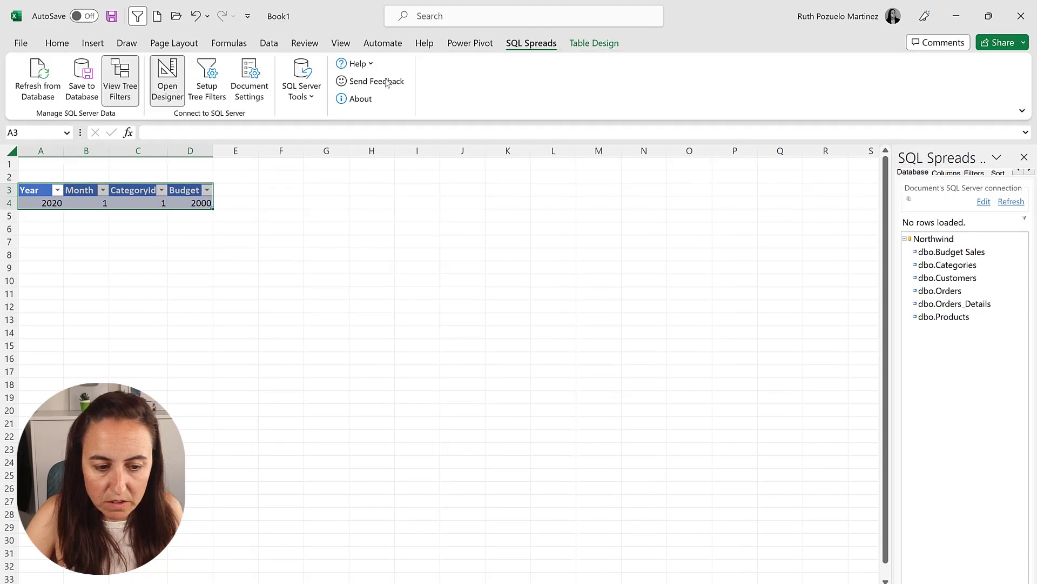
pyautogui.click(301, 91)
pyautogui.click(319, 112)
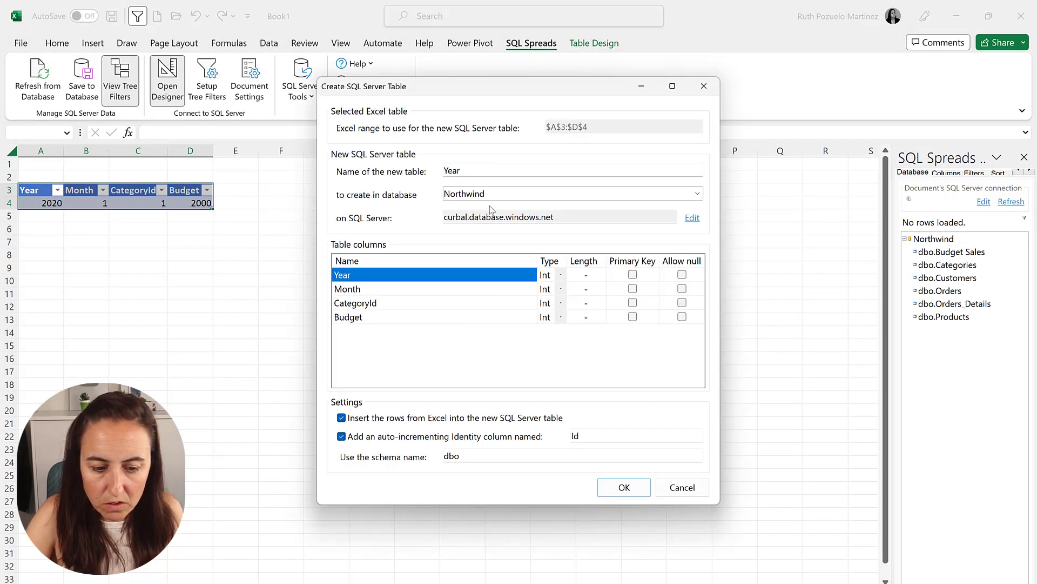
pyautogui.doubleClick(478, 171)
pyautogui.write('Bu')
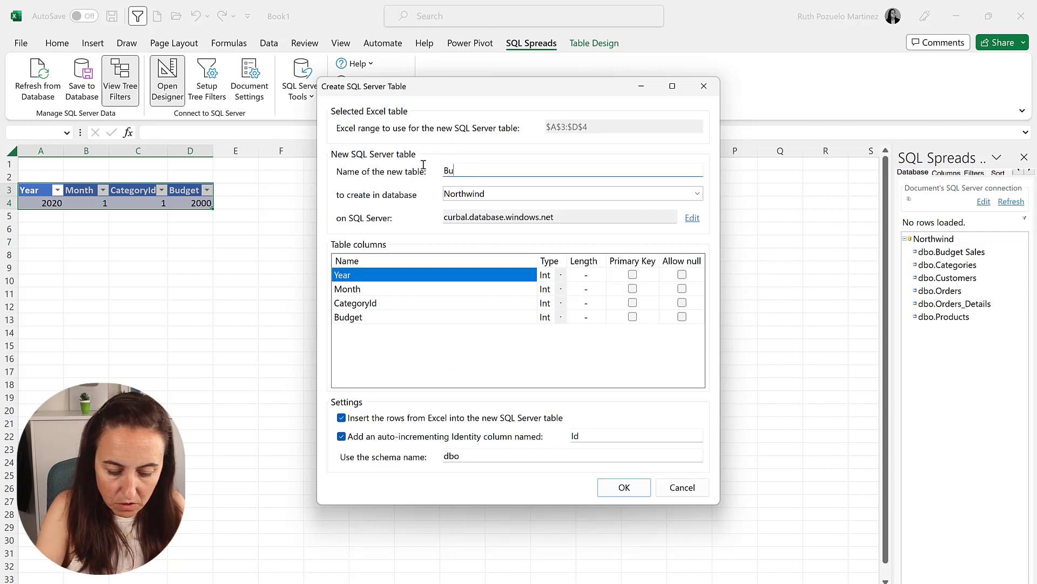
pyautogui.write('dget Sale')
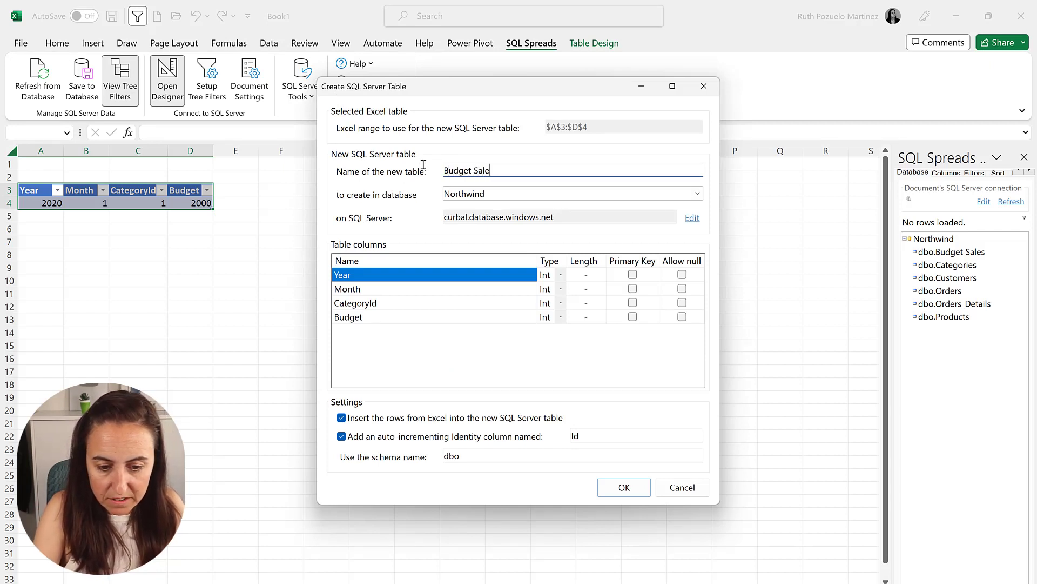
pyautogui.write('s')
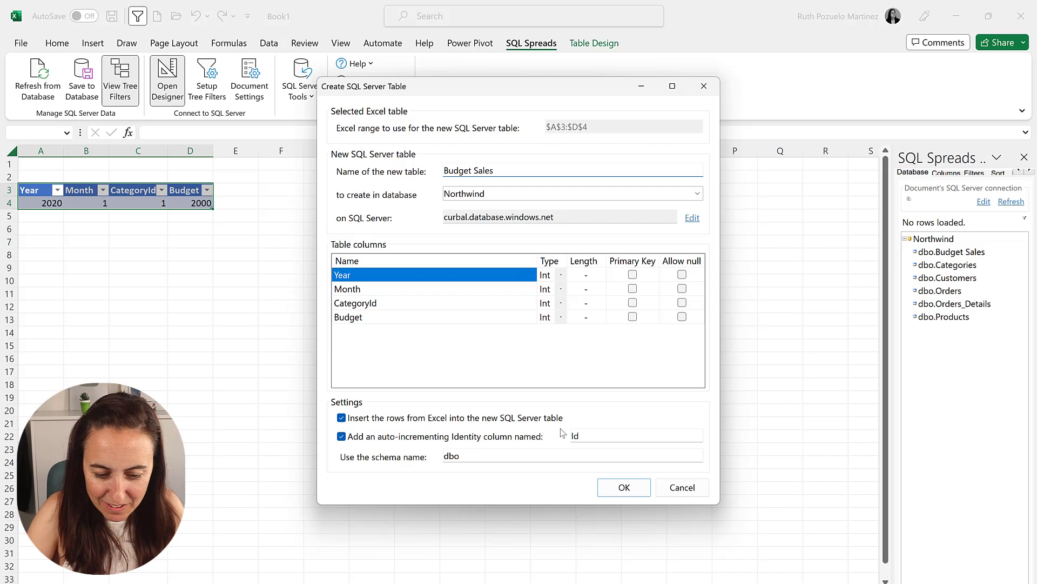
pyautogui.click(622, 488)
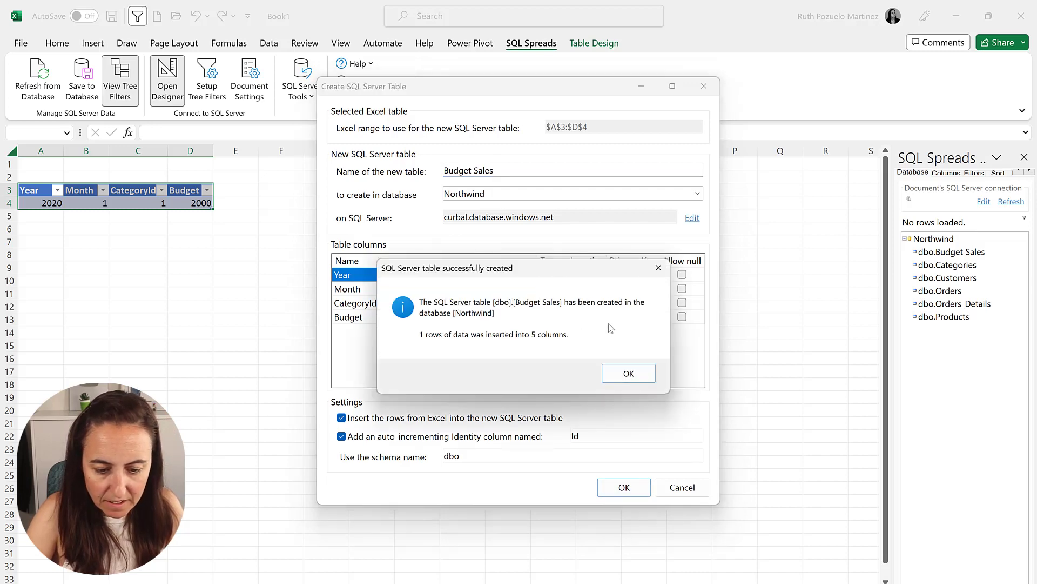
pyautogui.click(622, 374)
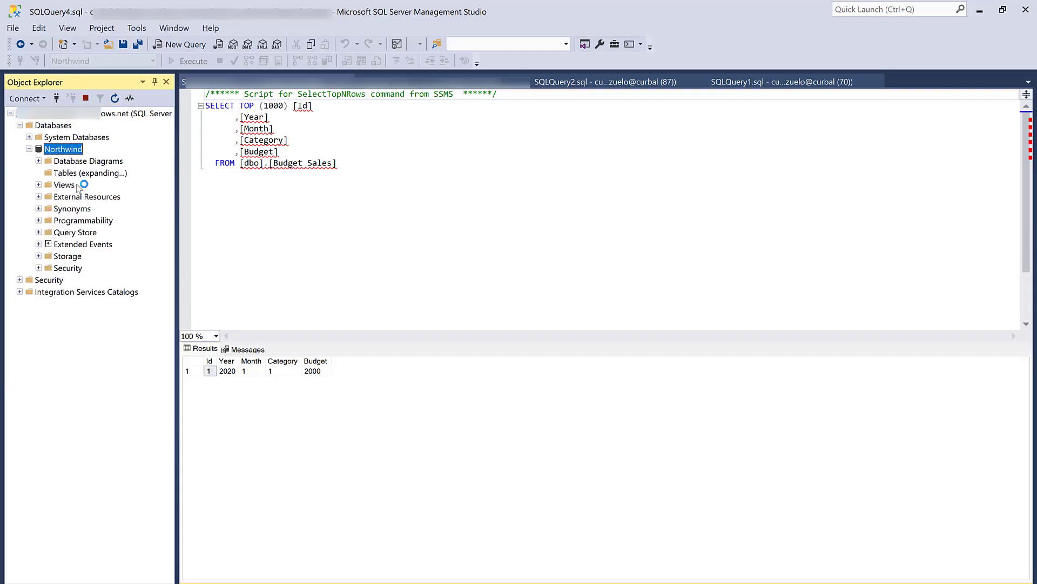
# Load dbo.Budget Sales from Northwind into the sheet and select its CategoryId column
pyautogui.rightClick(74, 219)
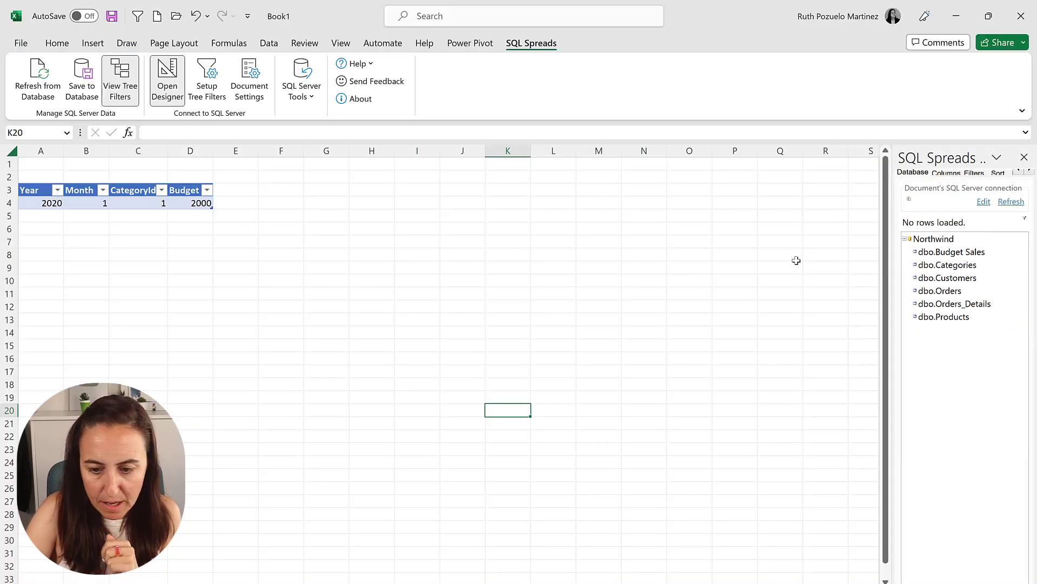
pyautogui.click(972, 253)
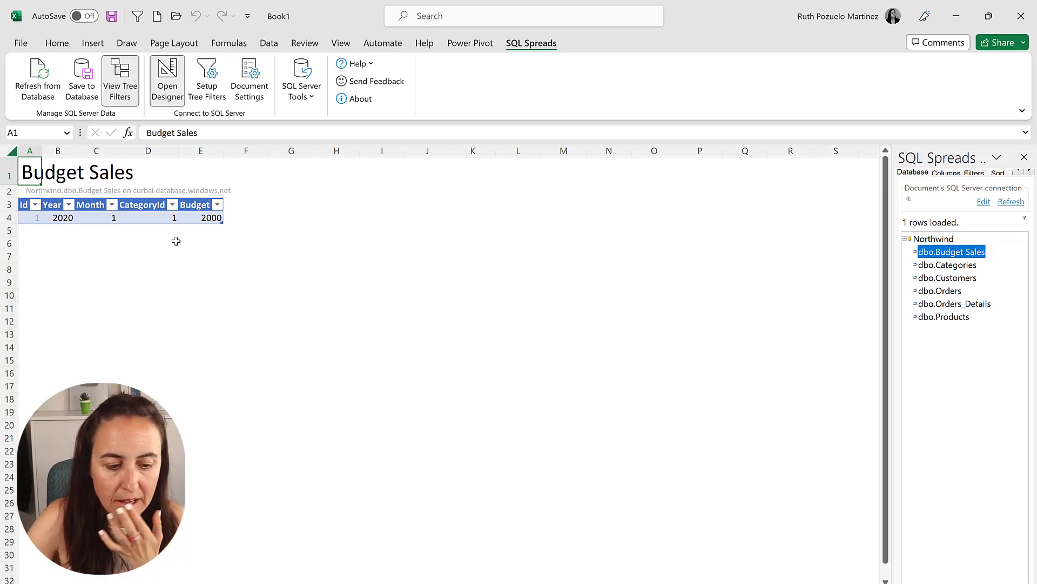
pyautogui.click(154, 217)
pyautogui.click(153, 207)
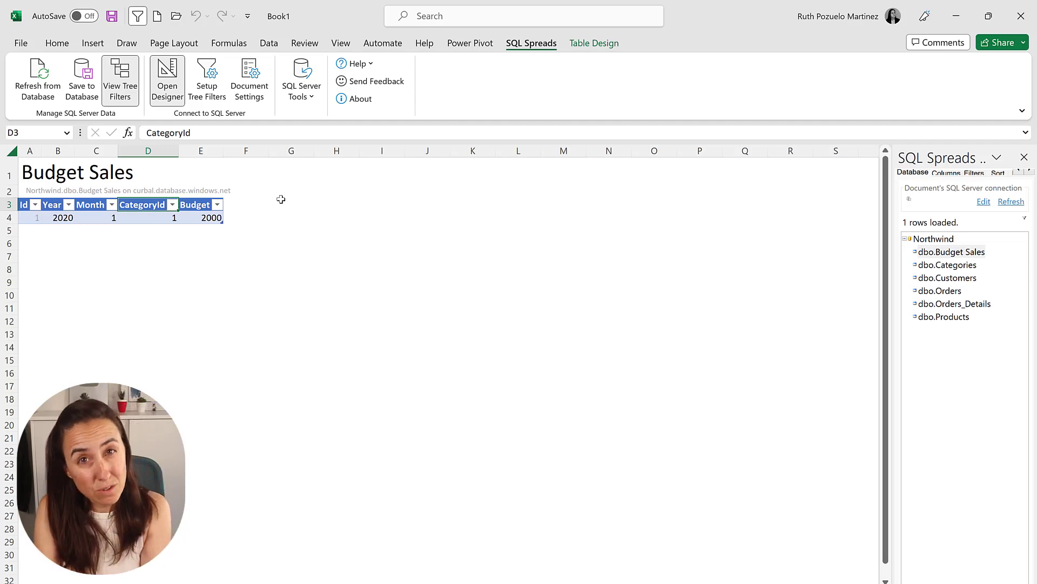
# Show the Budget Sales column settings and widen the SQL Spreads pane
pyautogui.click(946, 173)
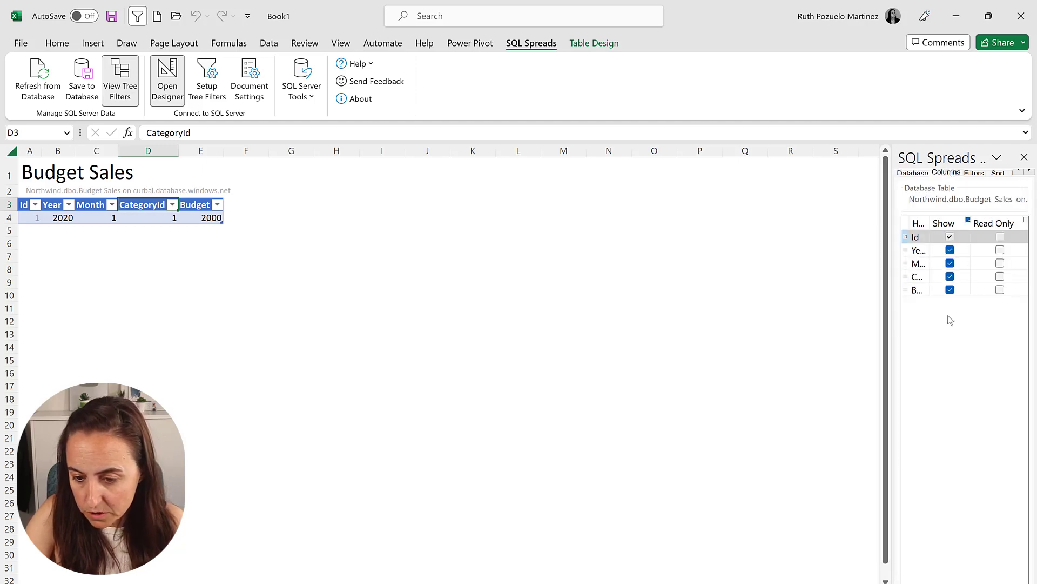
pyautogui.moveTo(891, 165); pyautogui.dragTo(847, 164)
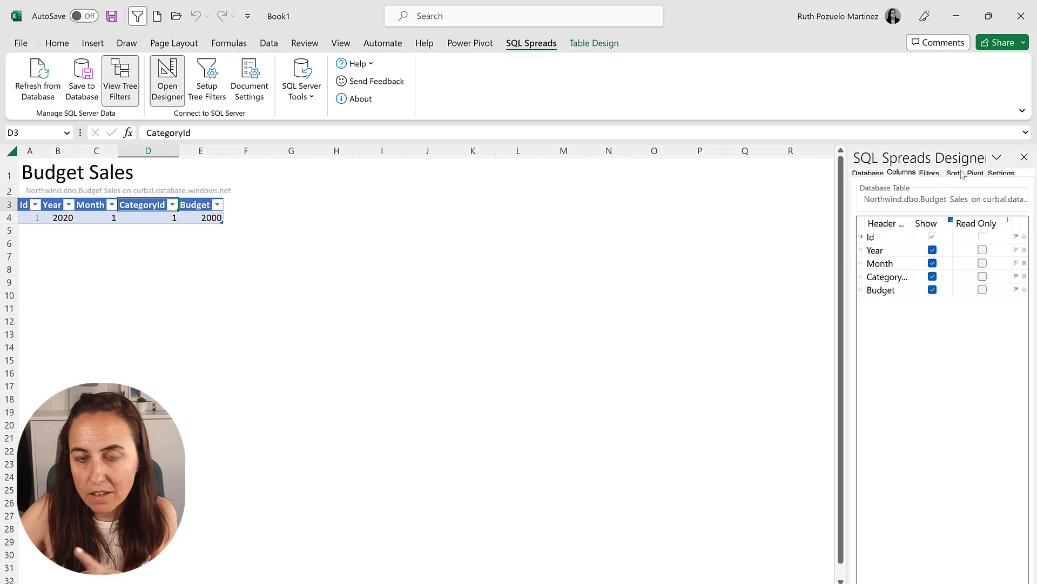
# Make CategoryId a lookup into dbo.Categories displaying CategoryName
pyautogui.click(1017, 278)
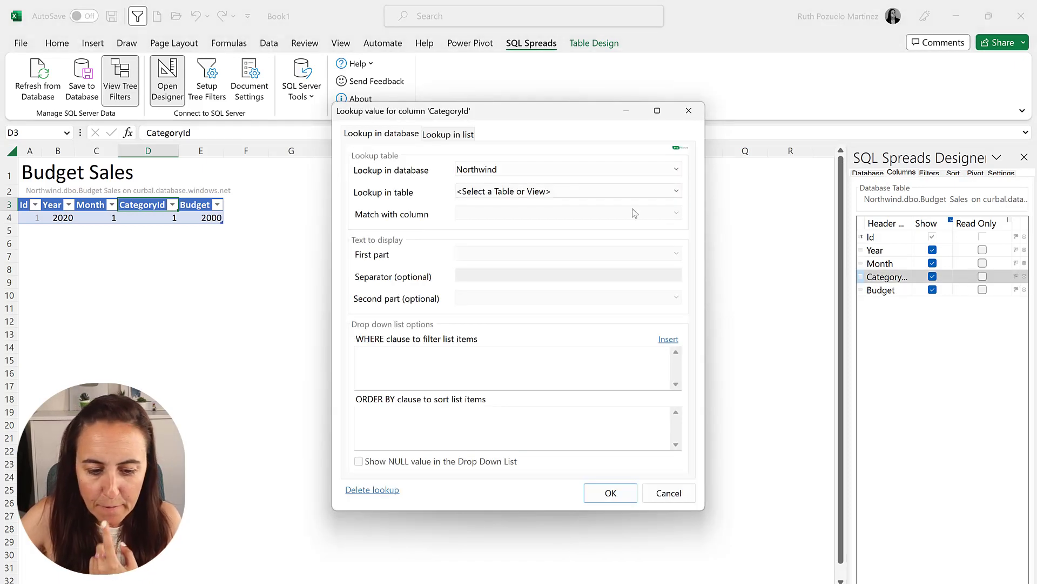
pyautogui.click(547, 192)
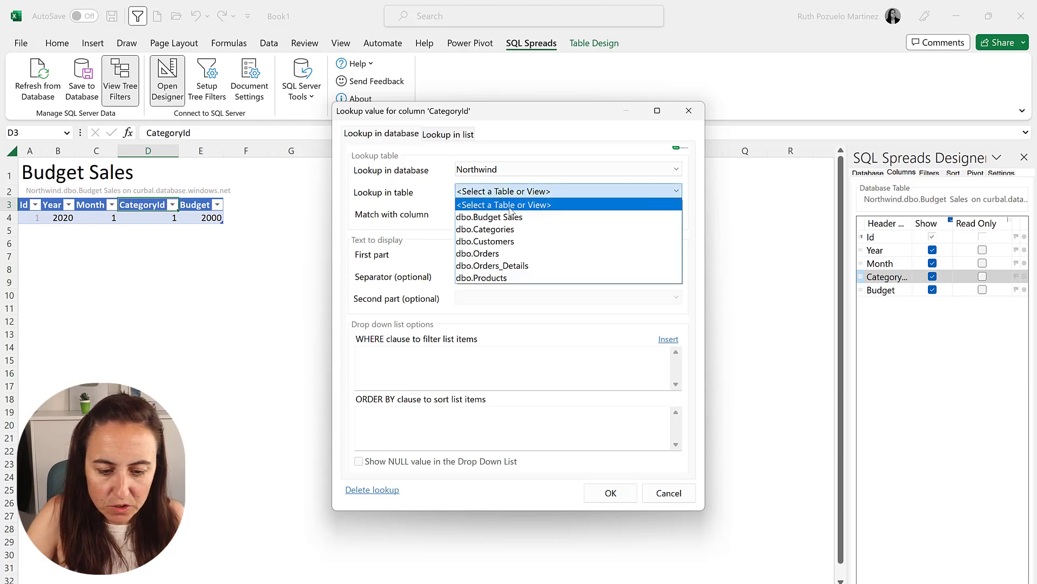
pyautogui.click(496, 231)
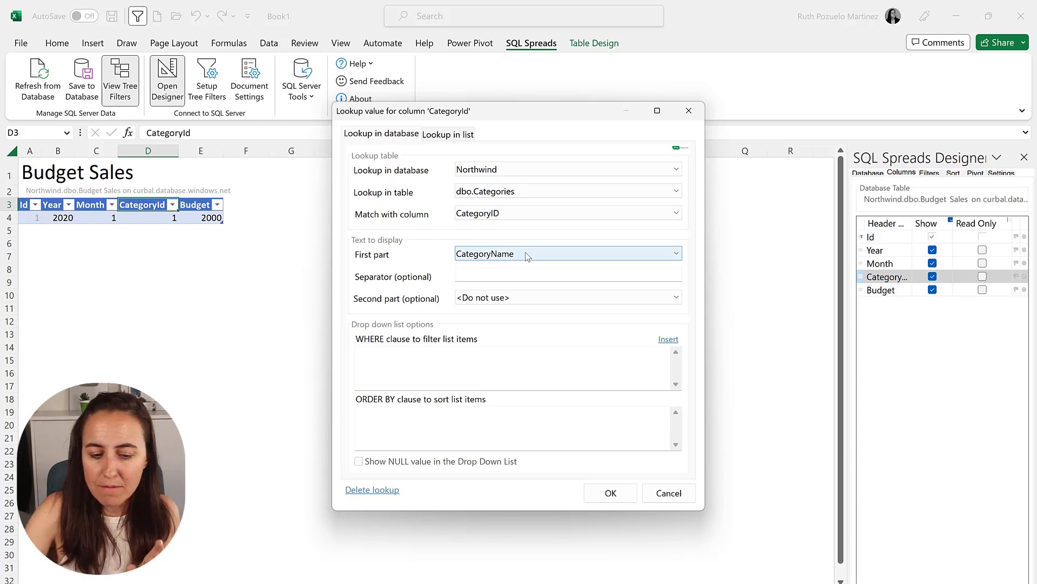
pyautogui.click(612, 493)
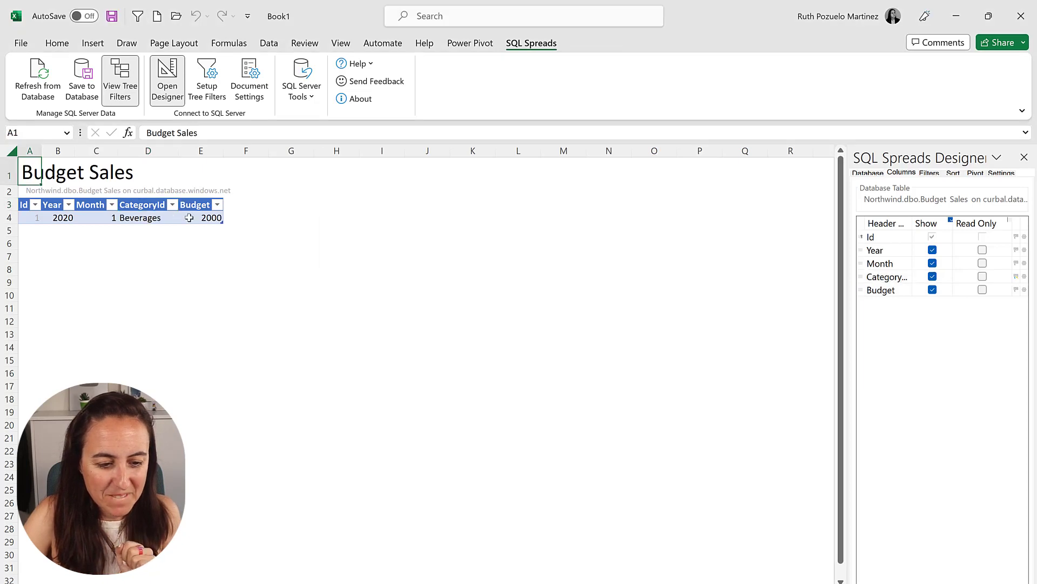
# Try entering Id 2 in a new row below the table and dismiss the identity-column warning
pyautogui.click(155, 218)
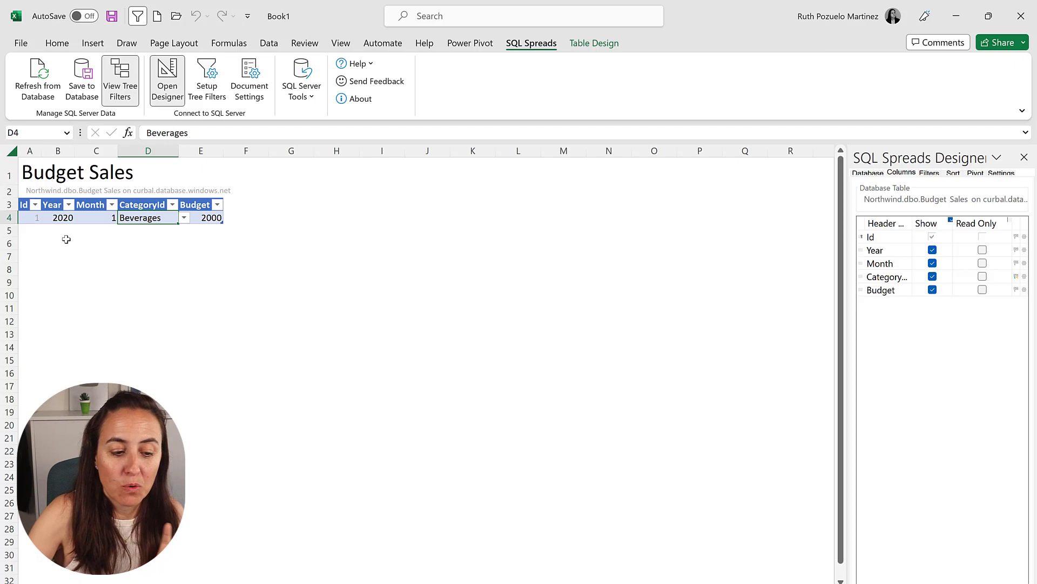
pyautogui.click(44, 230)
pyautogui.write('2')
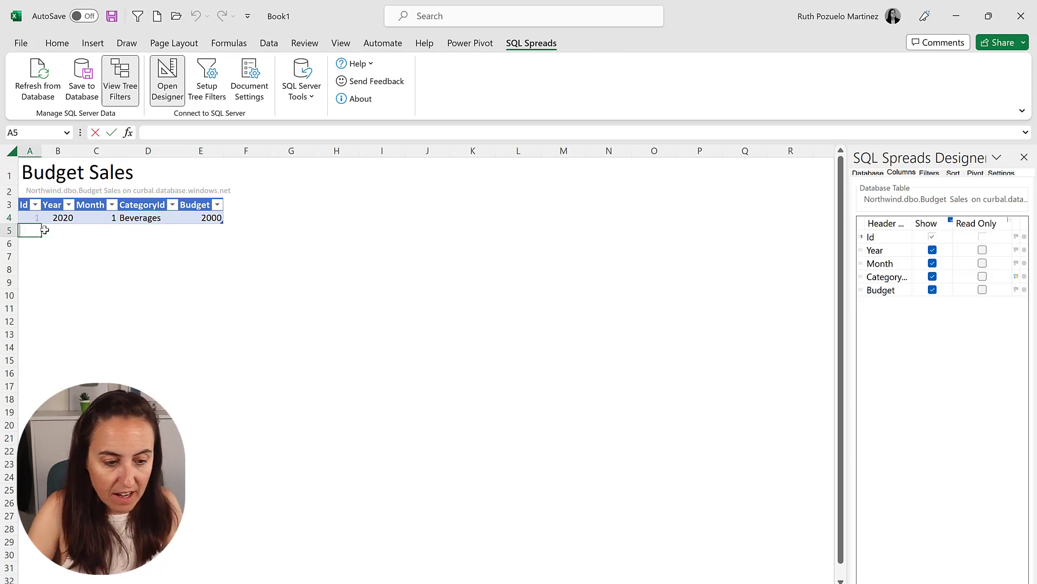
pyautogui.press('Return')
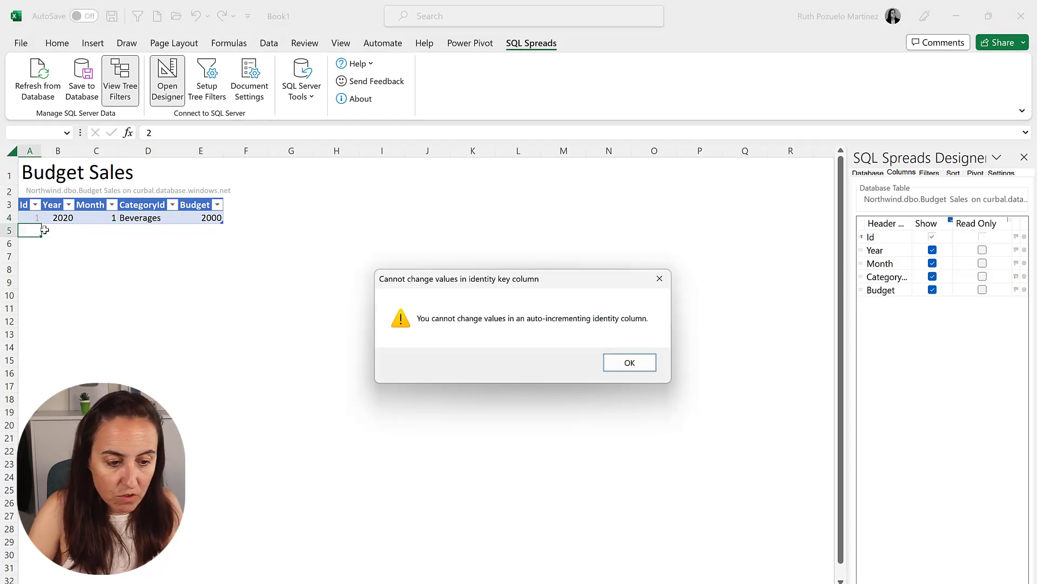
pyautogui.click(626, 362)
# Enter year 2023 and month 2 in the new row
pyautogui.click(68, 232)
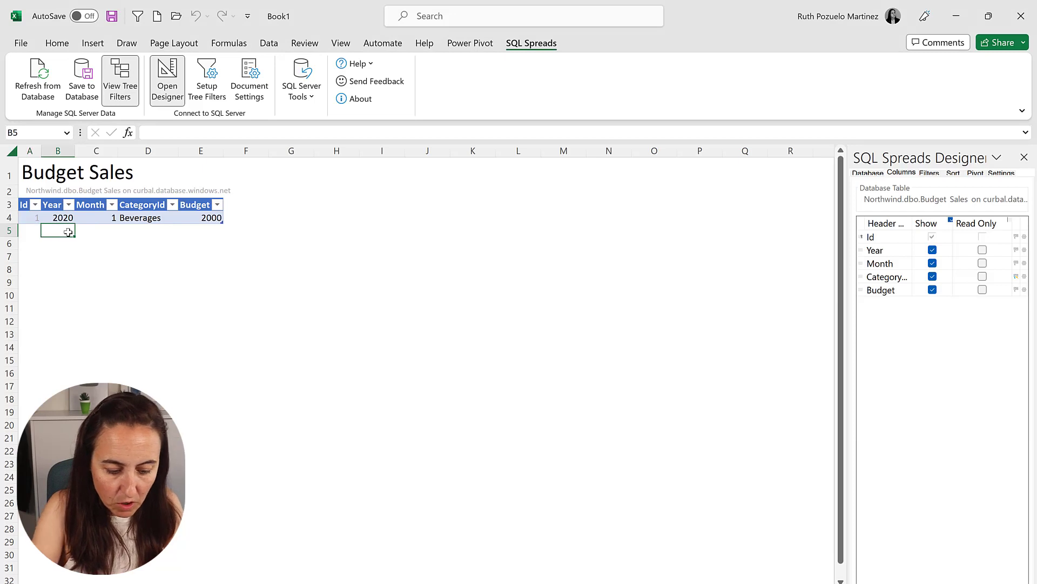
pyautogui.write('2023')
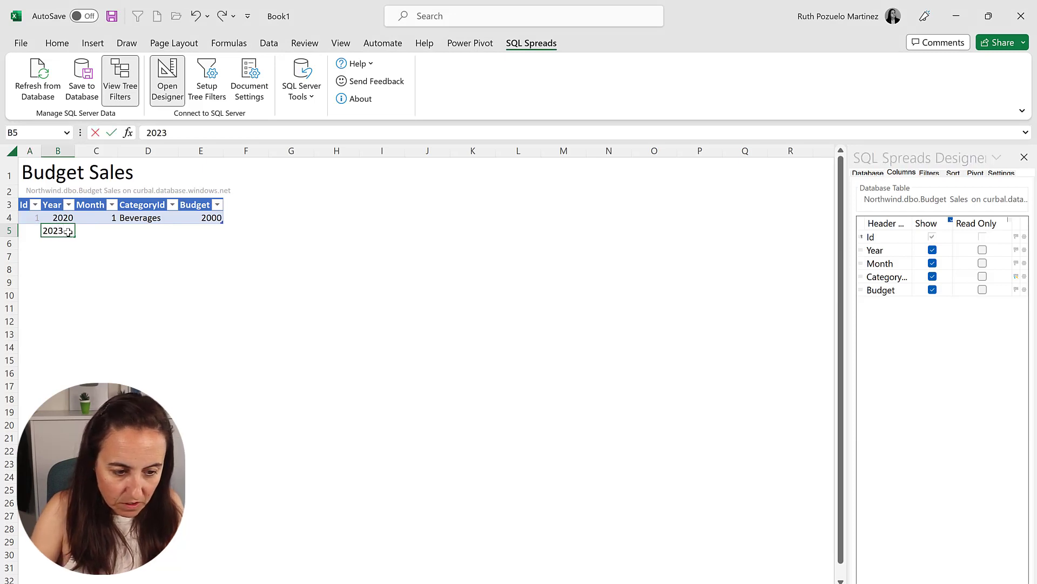
pyautogui.press('Up')
pyautogui.write('2023')
pyautogui.press('Tab')
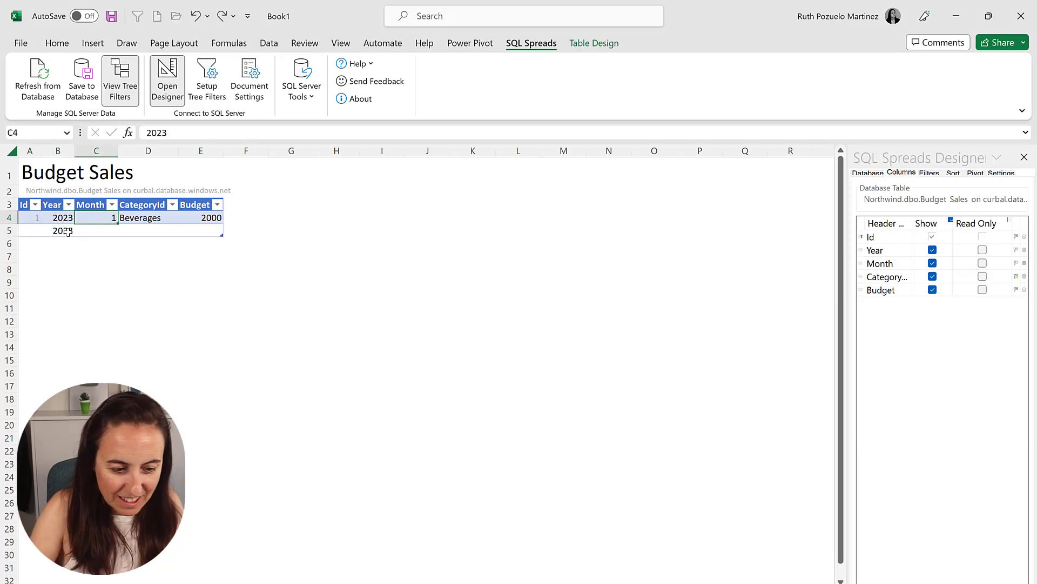
pyautogui.press('Down')
pyautogui.write('2')
pyautogui.press('Tab')
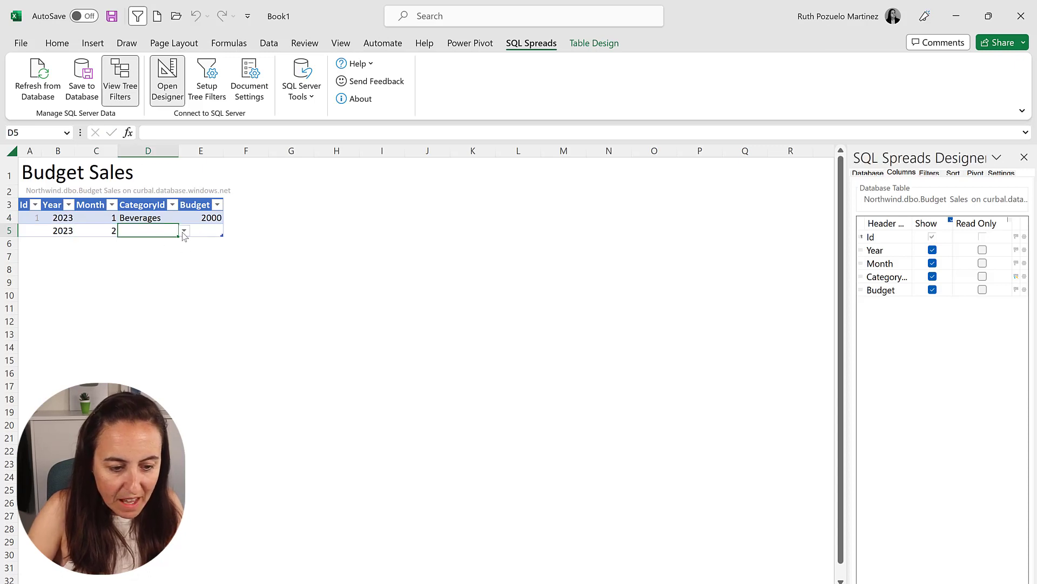
# Choose Beverages as the new row's category and set its Budget to 100
pyautogui.click(184, 231)
pyautogui.press('Down')
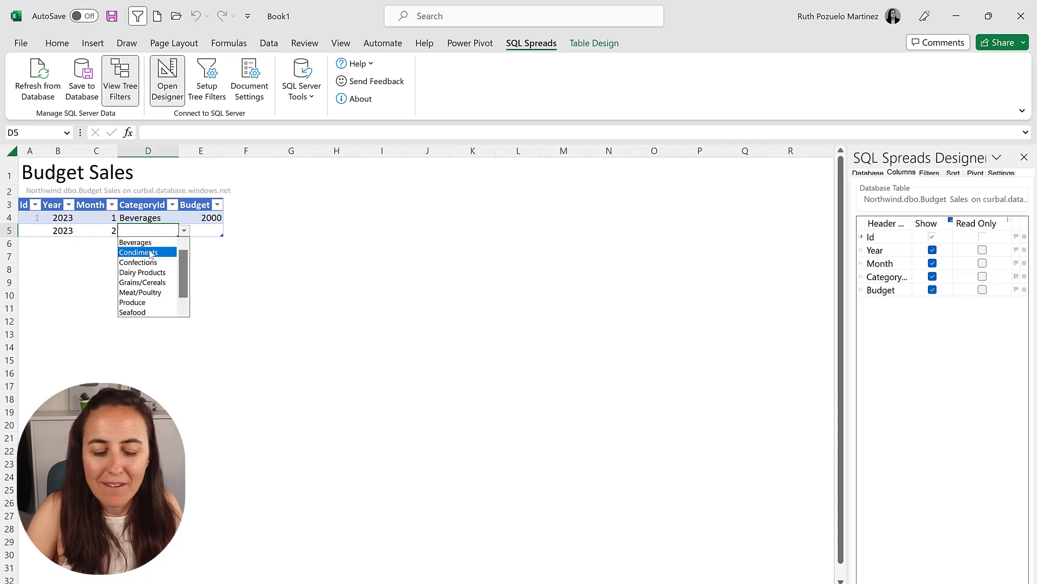
pyautogui.press('Up')
pyautogui.press('Return')
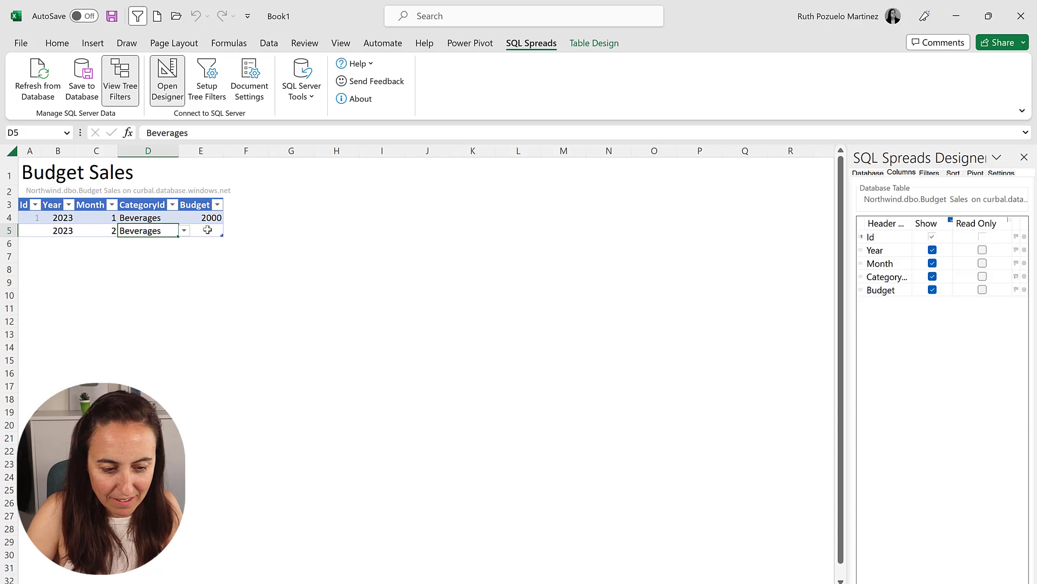
pyautogui.click(207, 230)
pyautogui.write('100')
pyautogui.press('Return')
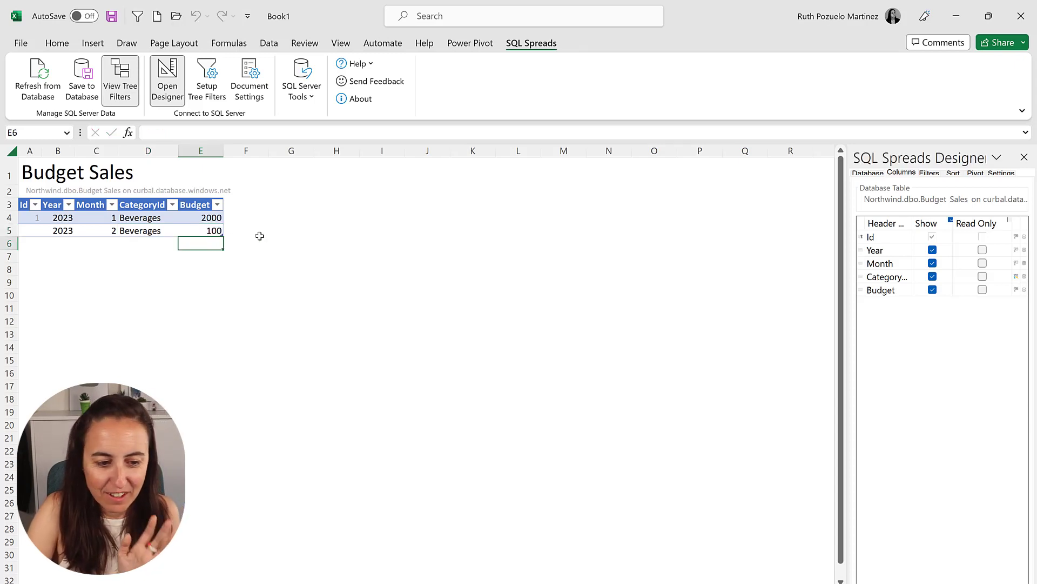
# Save the modified and new Budget Sales rows to the database
pyautogui.press('Up')
pyautogui.click(190, 220)
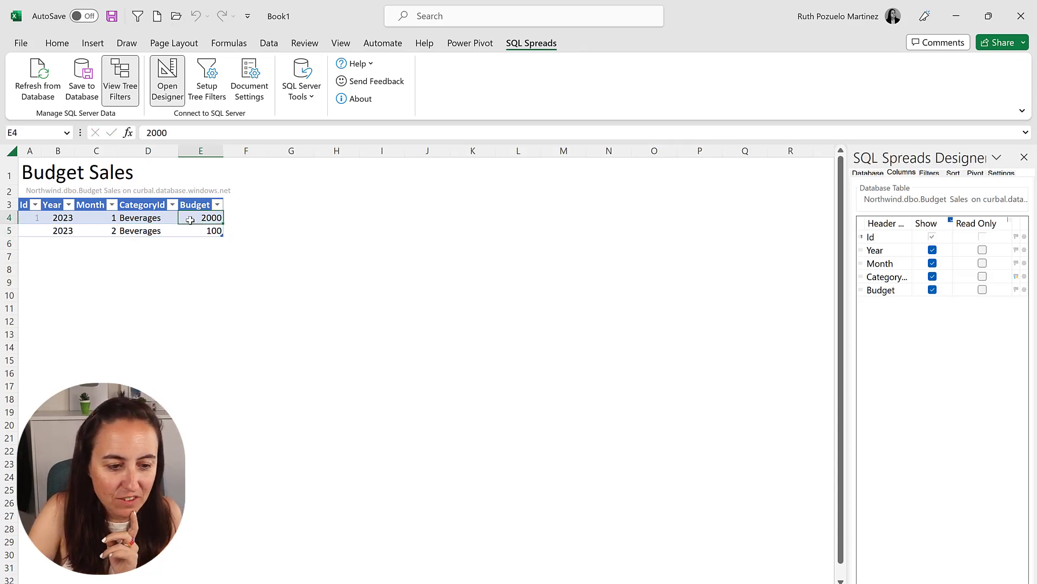
pyautogui.click(82, 81)
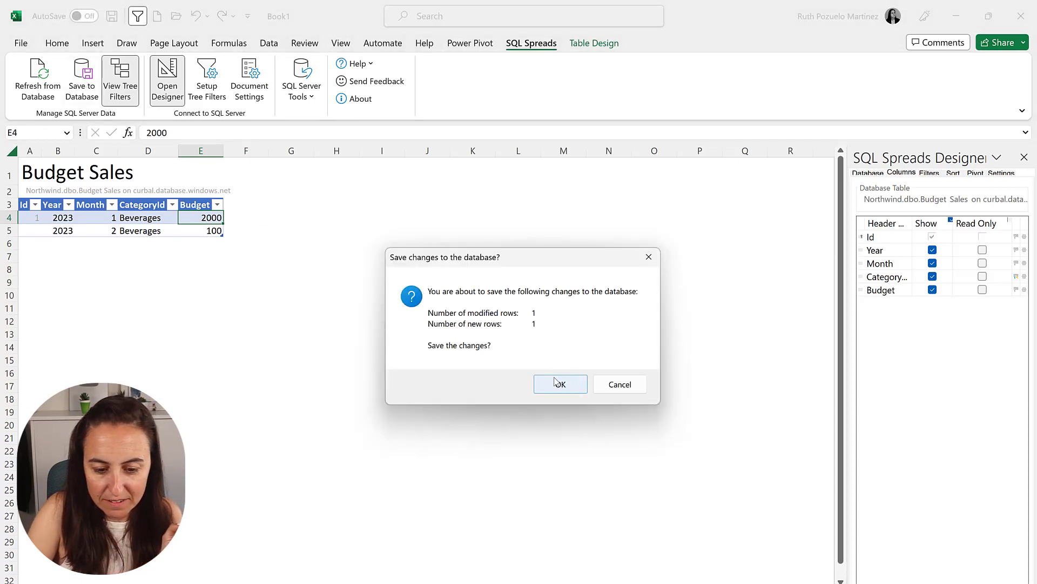
pyautogui.click(556, 384)
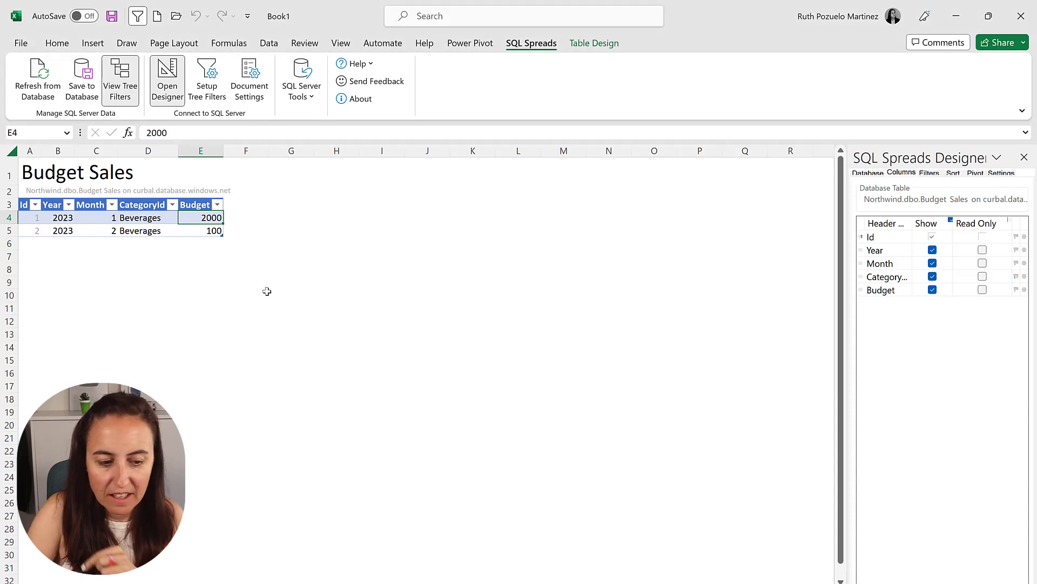
pyautogui.click(145, 205)
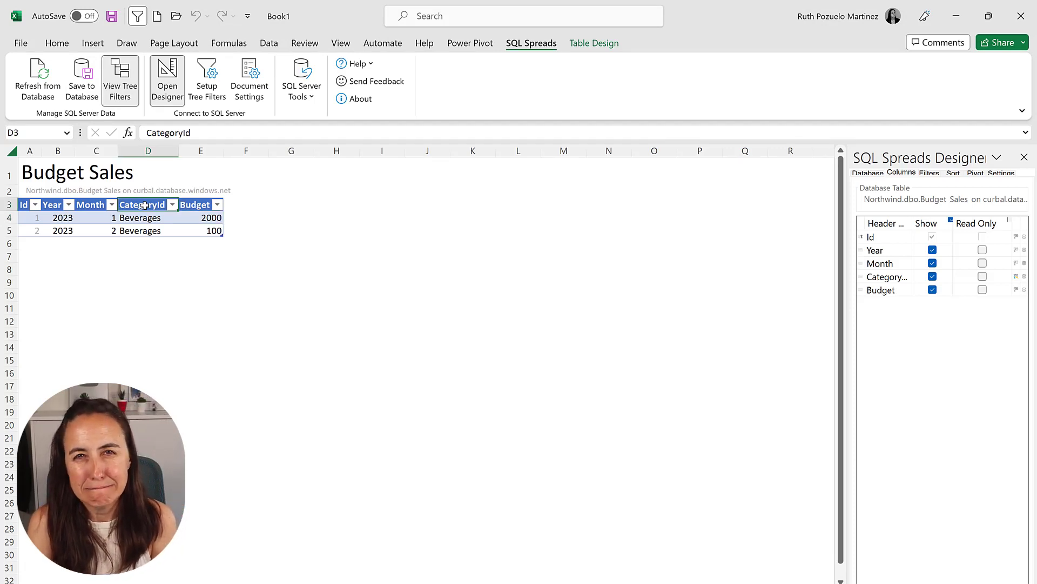
# Rename the CategoryId header to 'Category Name'; a save attempt reports no changes
pyautogui.click(898, 278)
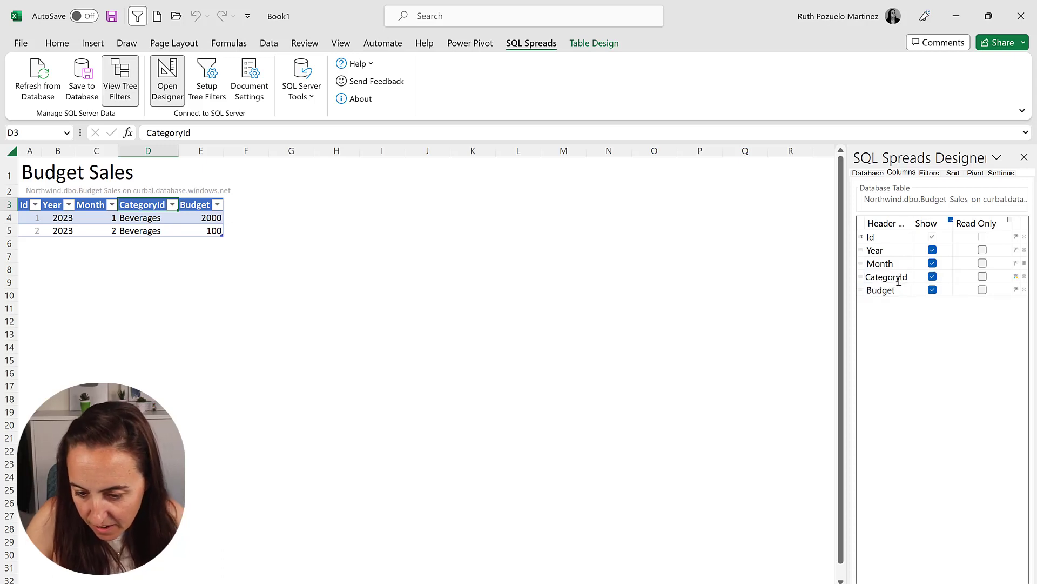
pyautogui.press('Escape')
pyautogui.click(898, 280)
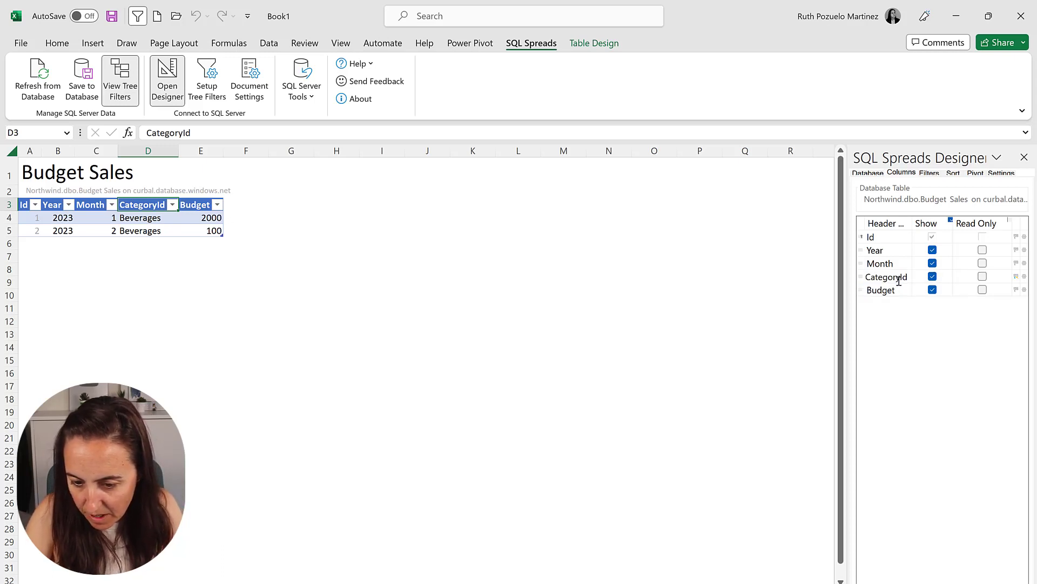
pyautogui.press('BackSpace')
pyautogui.press('BackSpace')
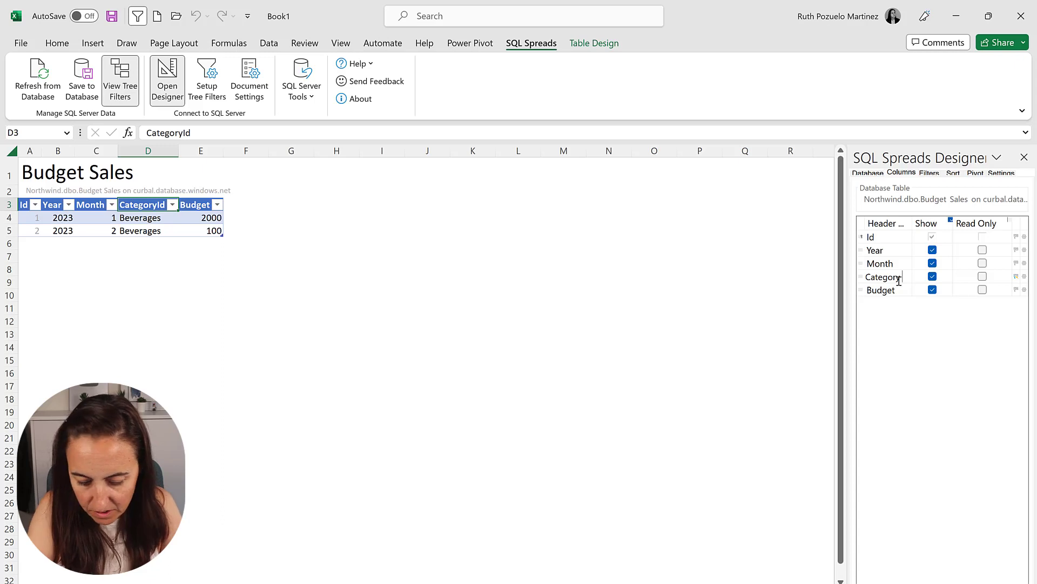
pyautogui.write('Name')
pyautogui.press('Return')
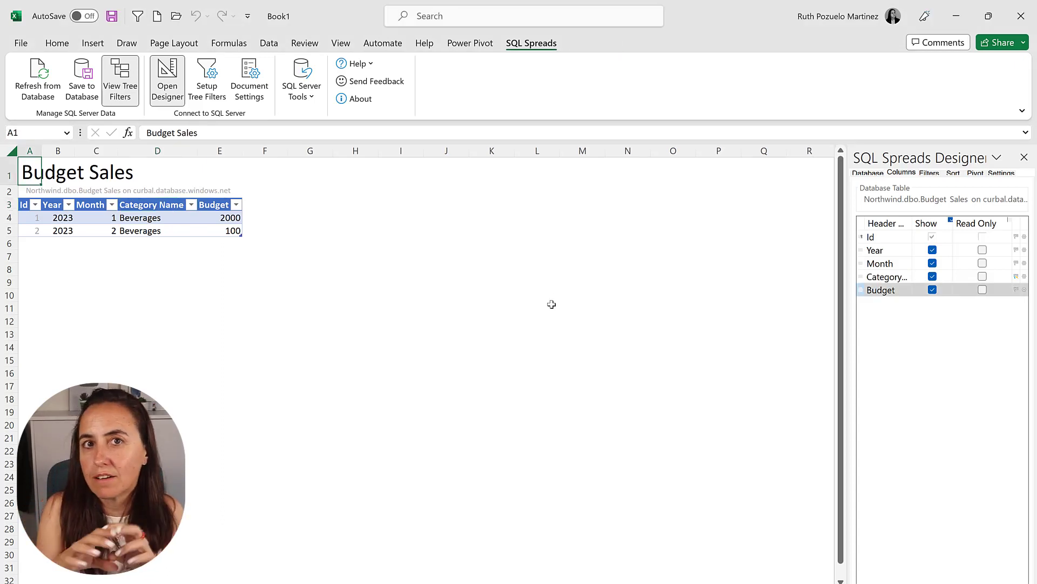
pyautogui.click(82, 78)
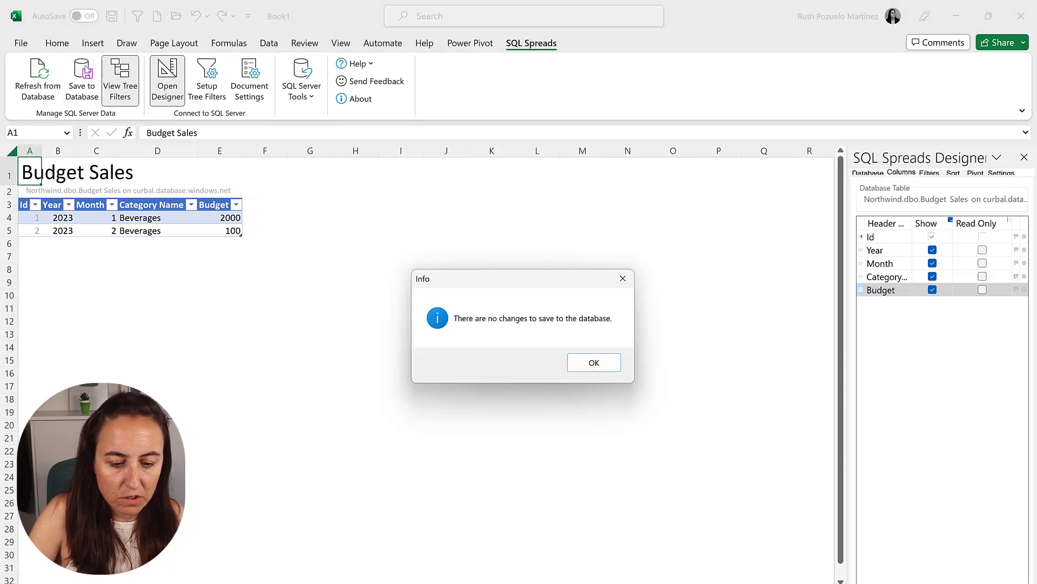
pyautogui.click(603, 364)
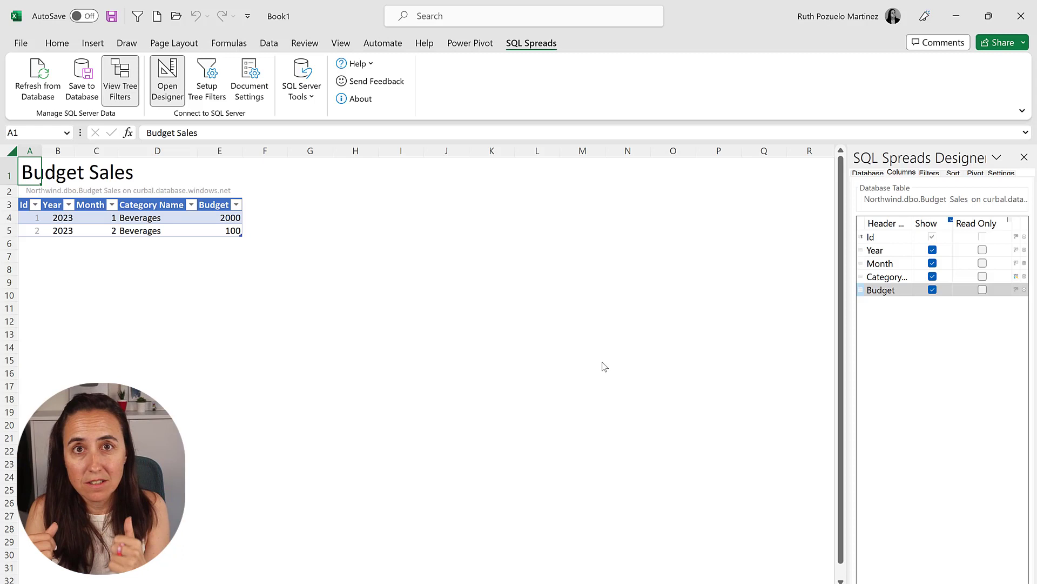
# Add a new row with year 2023, month 3, Beverages and budget 3000
pyautogui.click(57, 245)
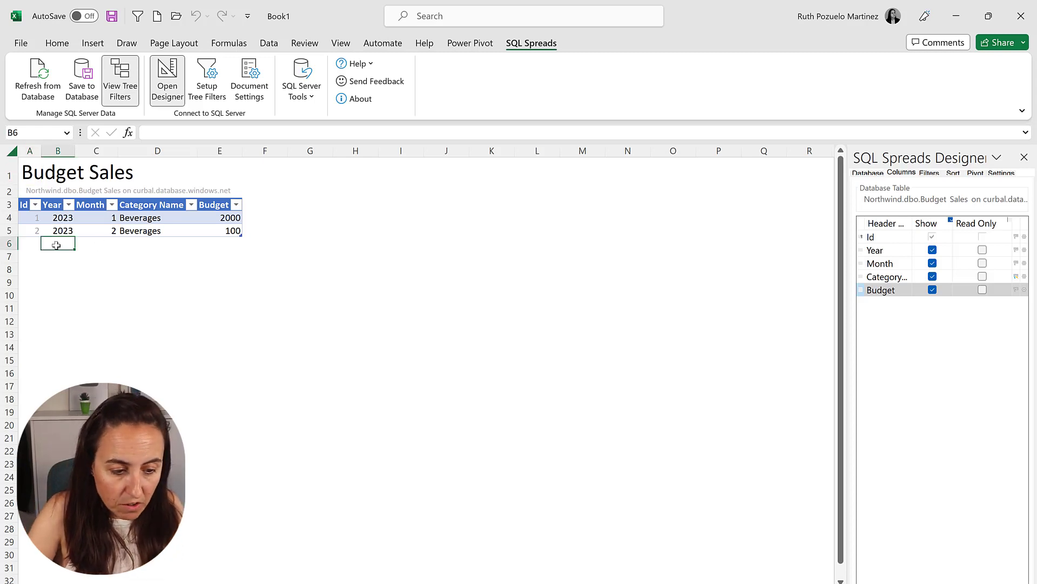
pyautogui.write('20')
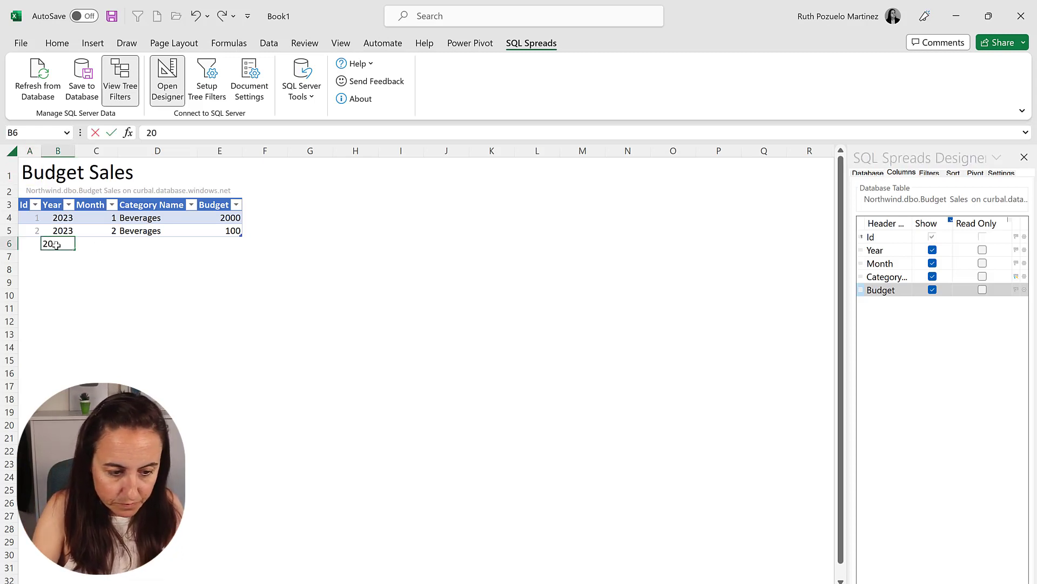
pyautogui.write('23')
pyautogui.press('Tab')
pyautogui.write('3')
pyautogui.press('Tab')
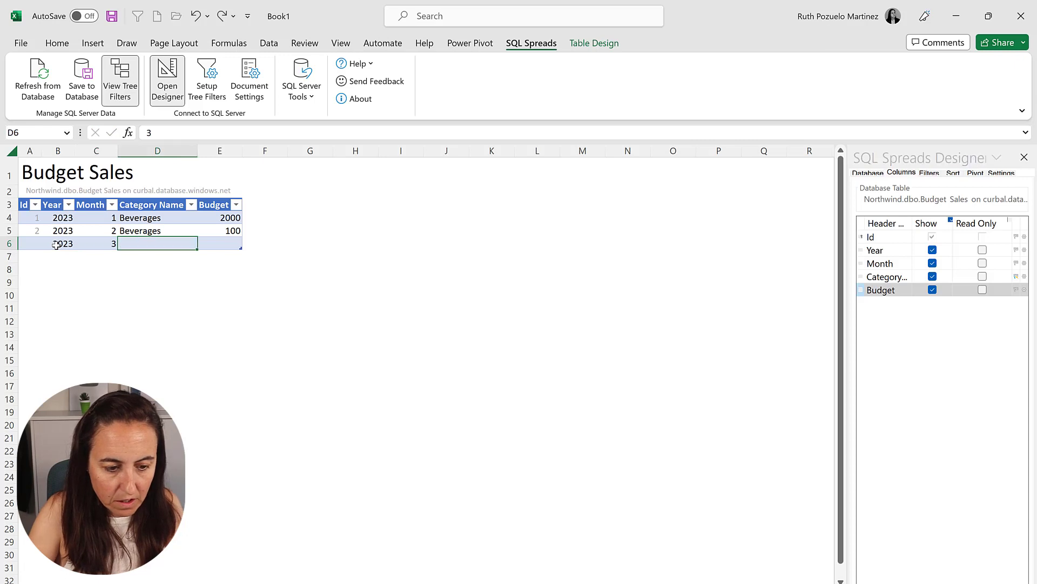
pyautogui.write('Beverages')
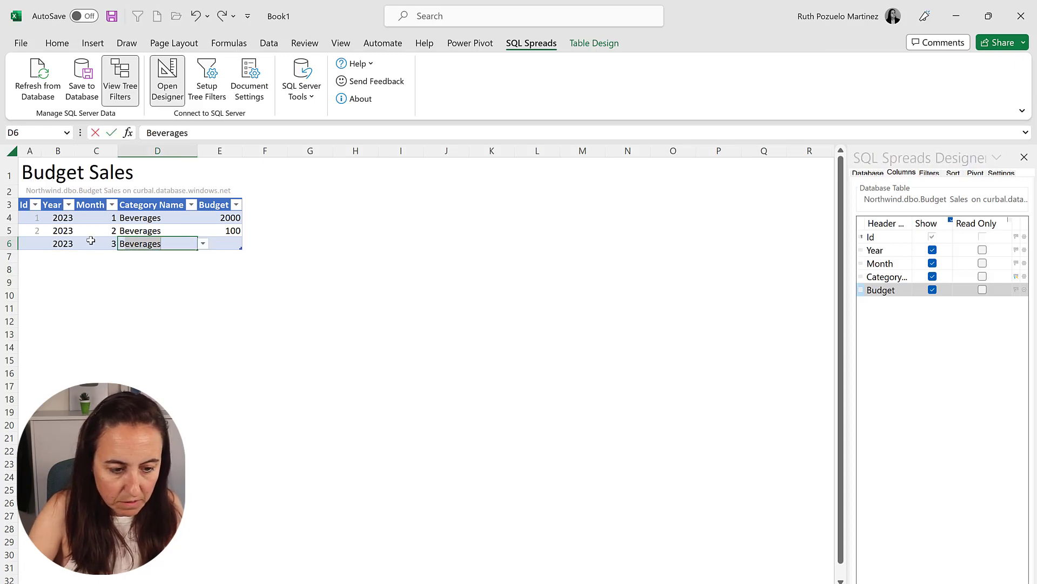
pyautogui.press('Tab')
pyautogui.write('300')
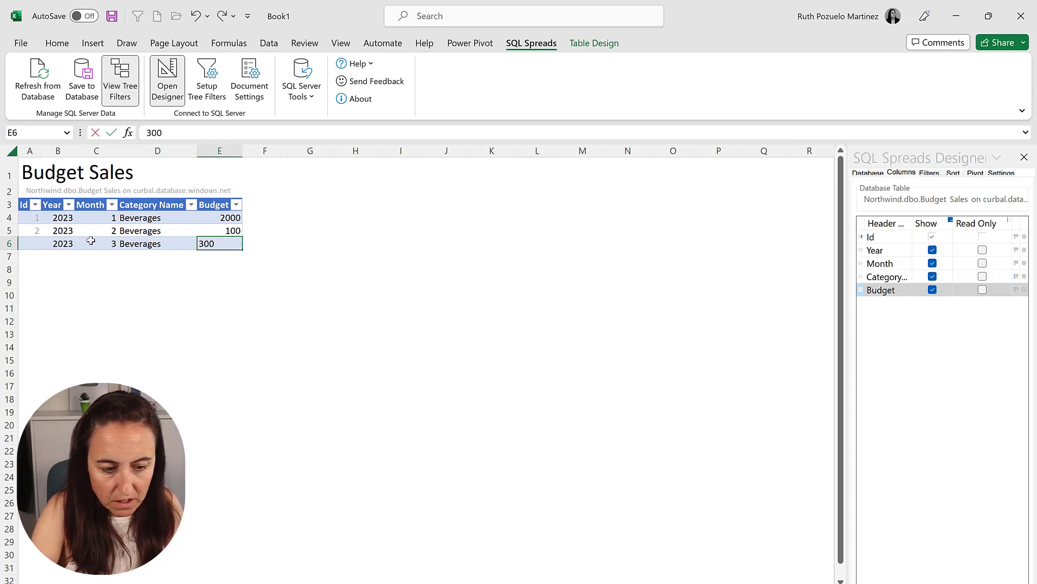
pyautogui.write('0')
pyautogui.press('Return')
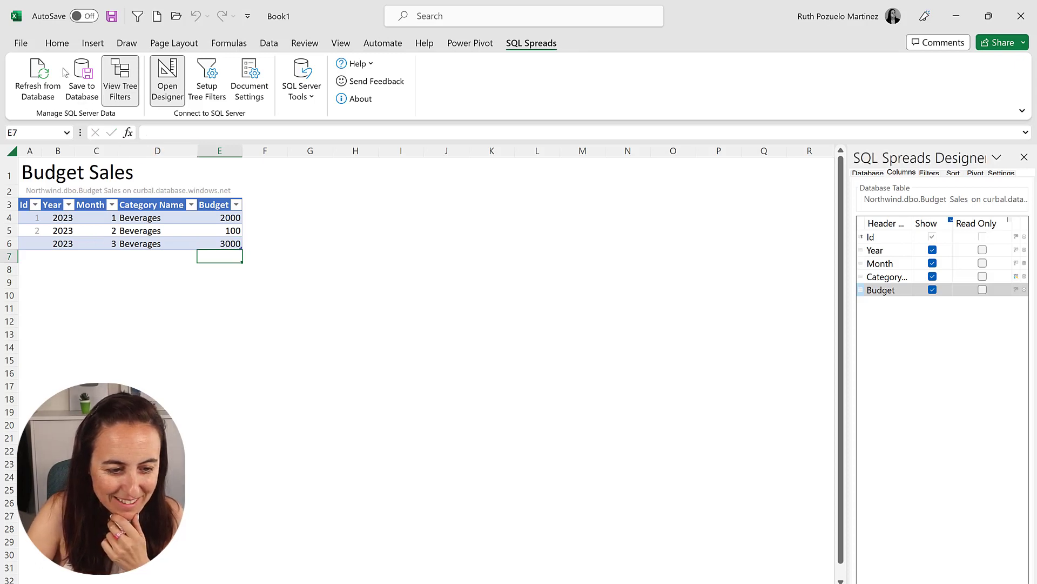
# Save the new row to the database and rerun the Budget Sales query in SQL Server
pyautogui.click(81, 77)
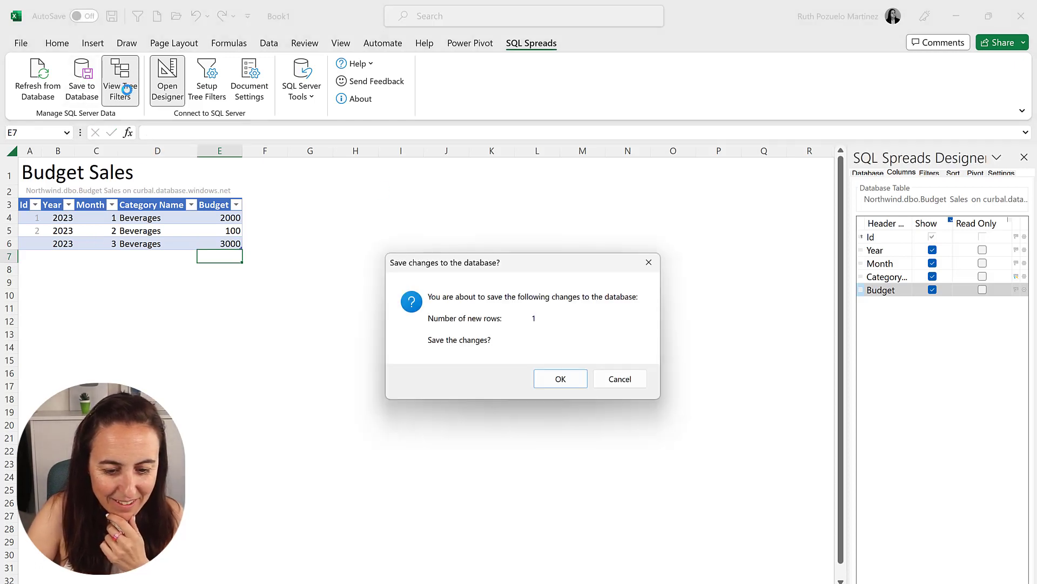
pyautogui.click(552, 377)
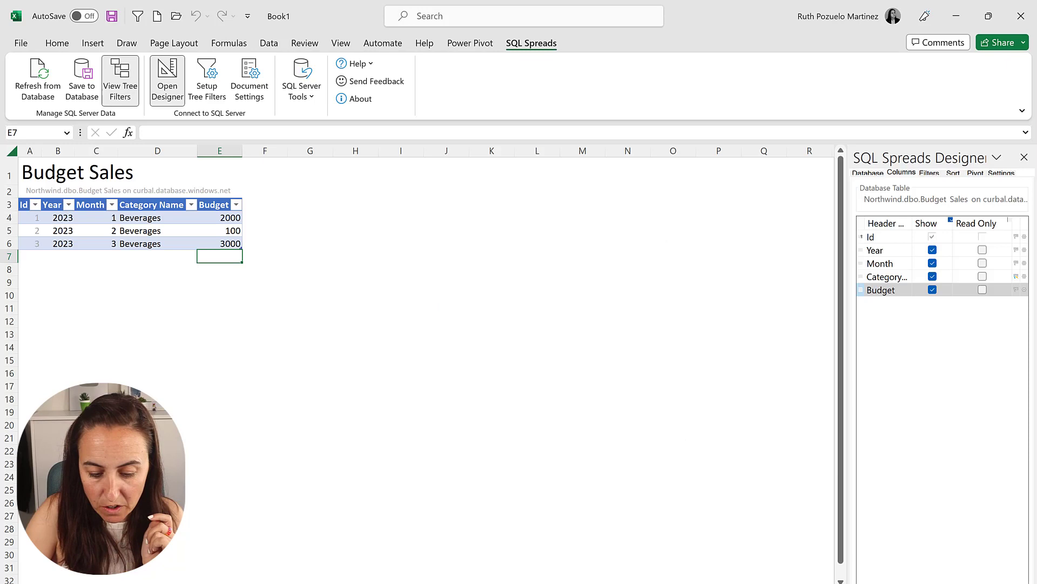
pyautogui.click(621, 571)
pyautogui.click(186, 61)
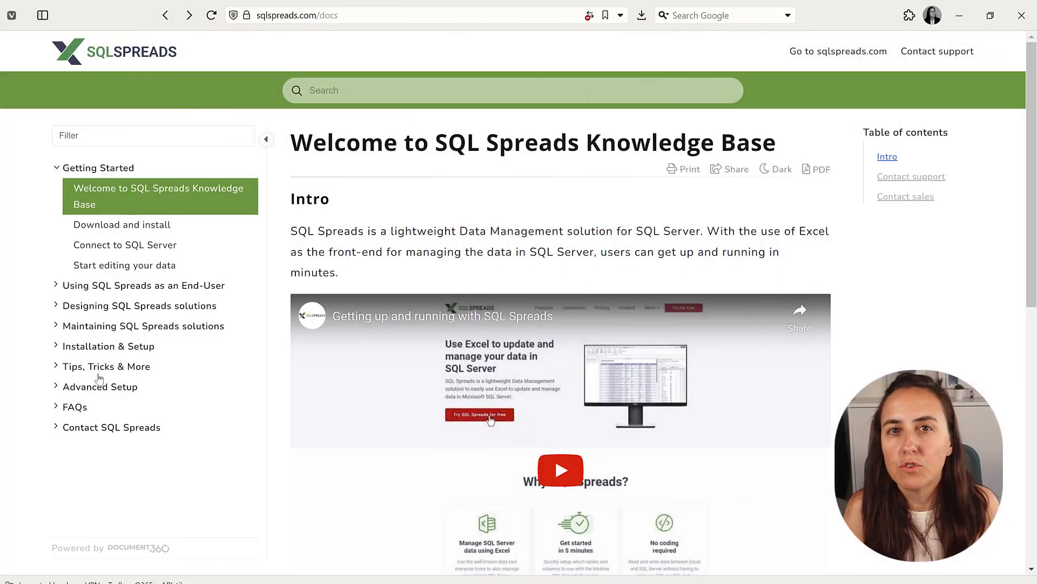
# Expand Tips, Tricks & More and open 'Matched import - a ready to use demo solution'
pyautogui.click(68, 369)
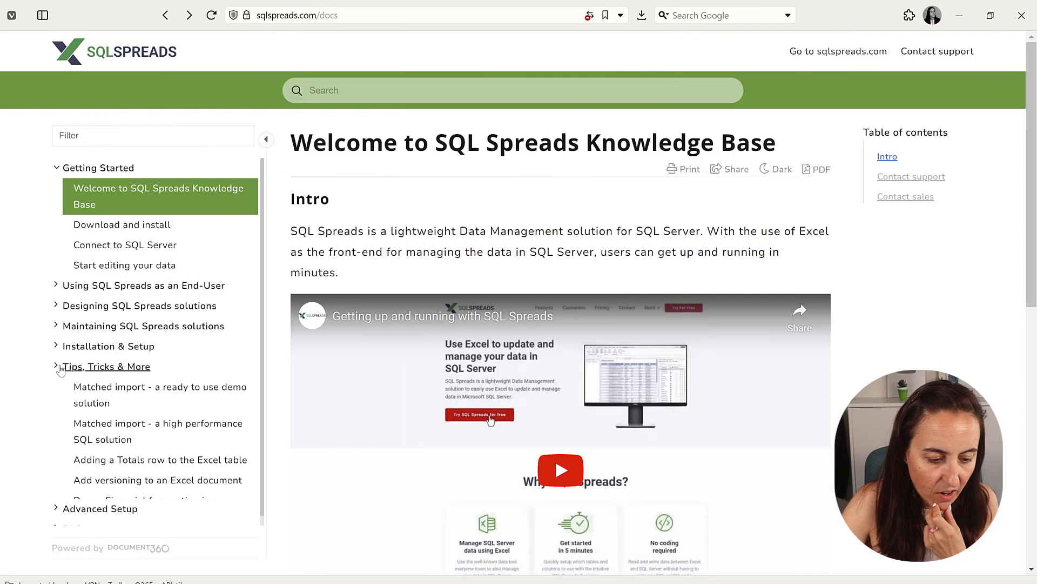
pyautogui.scroll(-3, 187, 376)
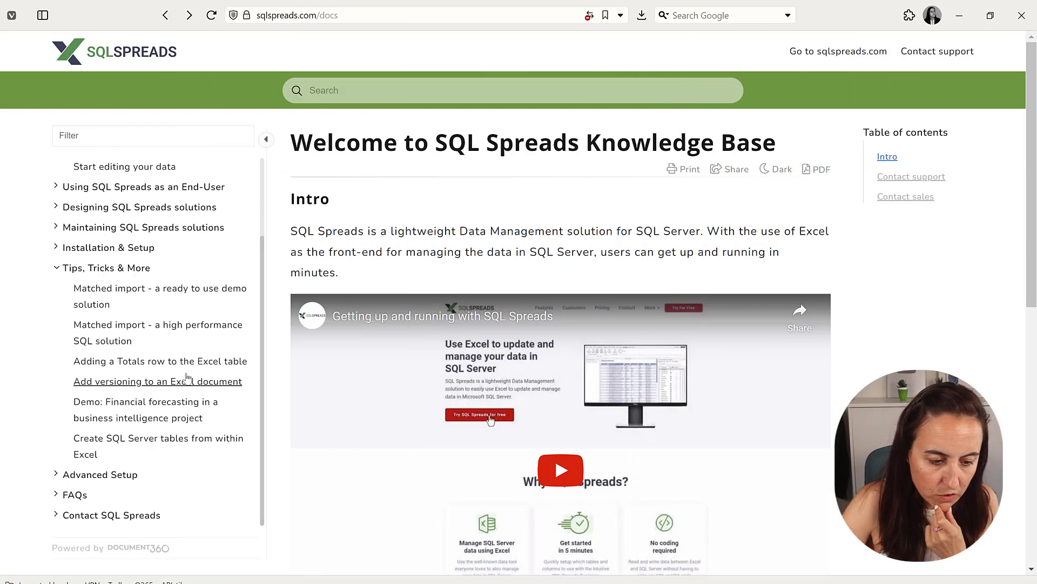
pyautogui.click(189, 297)
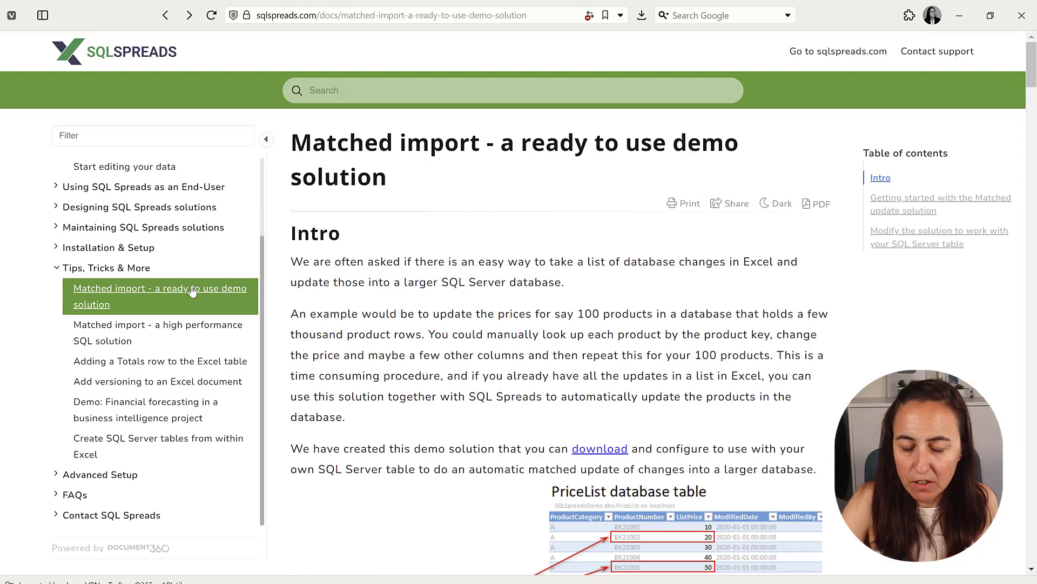
pyautogui.scroll(-5, 431, 335)
pyautogui.scroll(3, 432, 336)
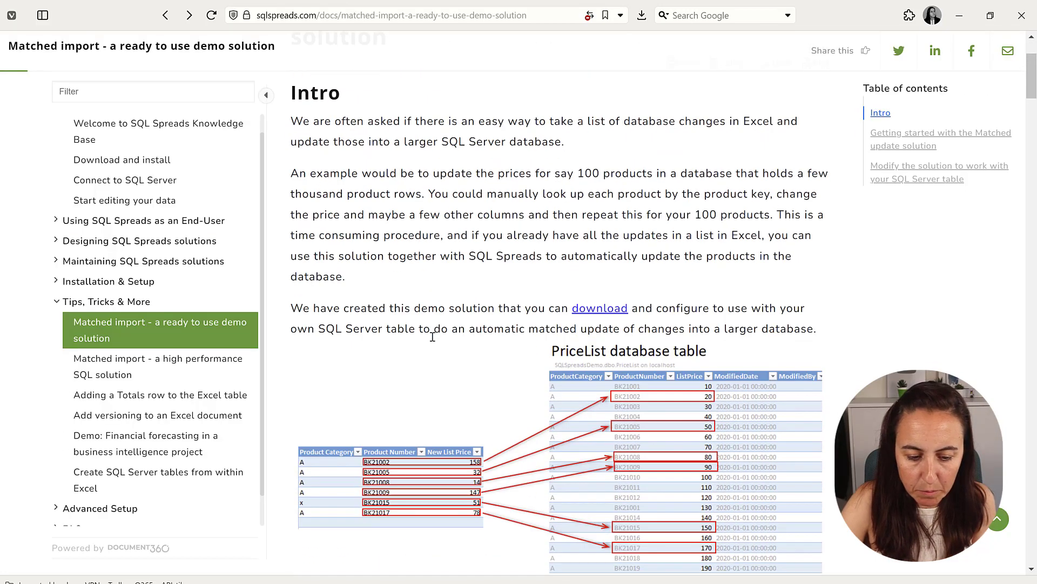
pyautogui.scroll(1, 432, 337)
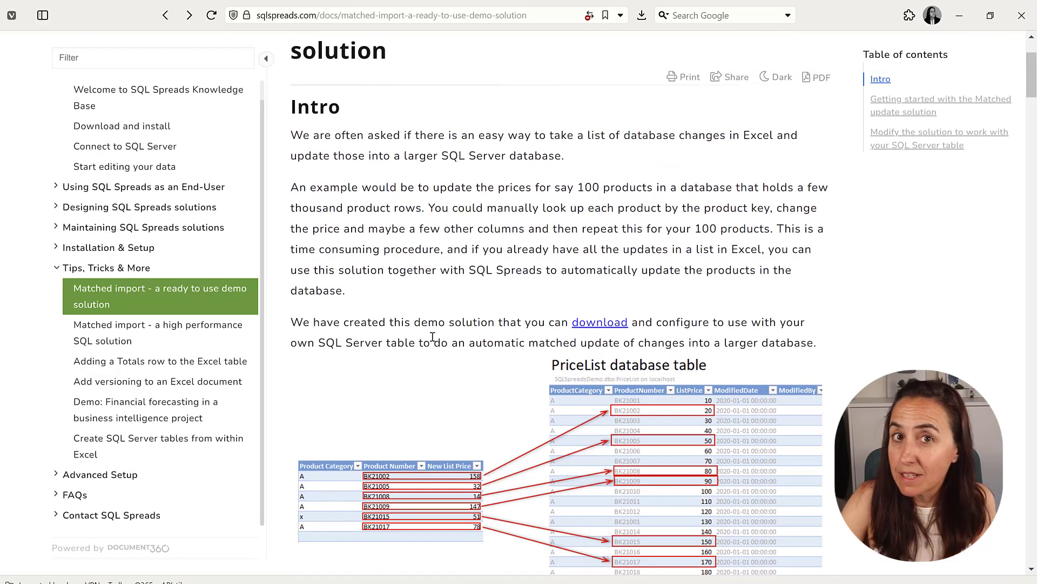
# Open the Financial forecasting demo article and download its demo files
pyautogui.click(130, 413)
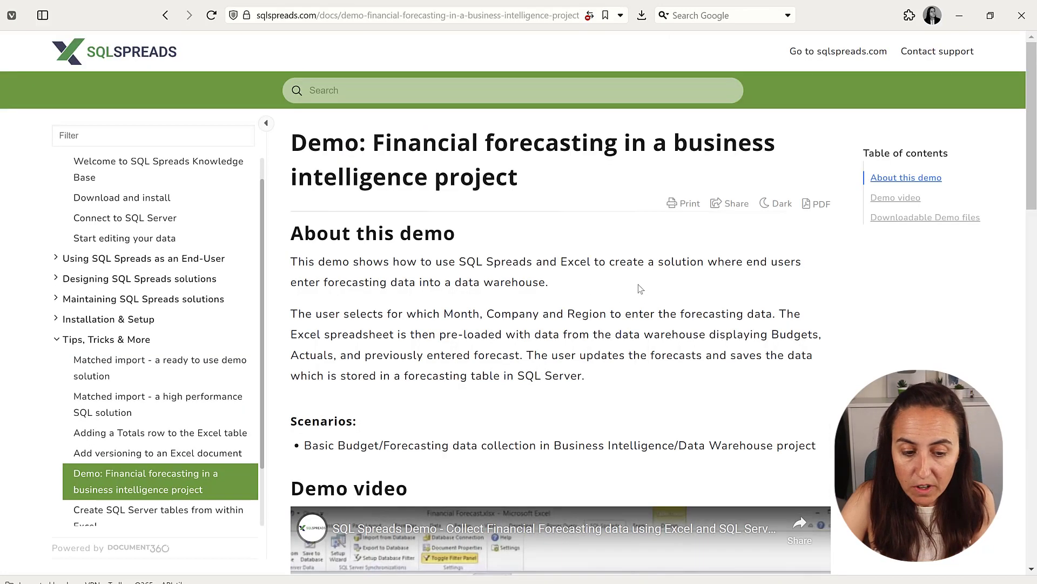
pyautogui.scroll(-2, 639, 288)
pyautogui.scroll(-10, 639, 288)
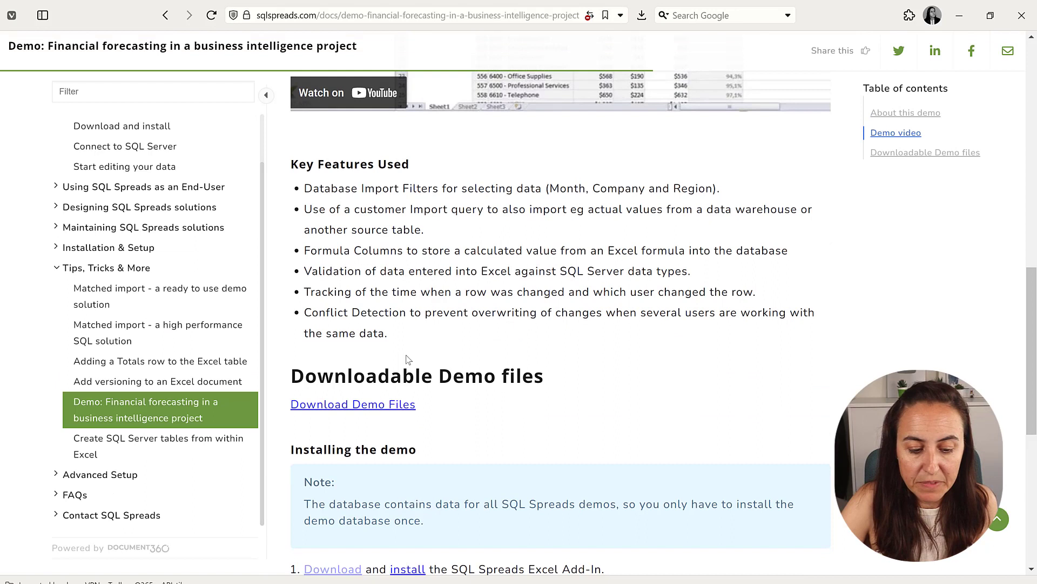
pyautogui.click(425, 403)
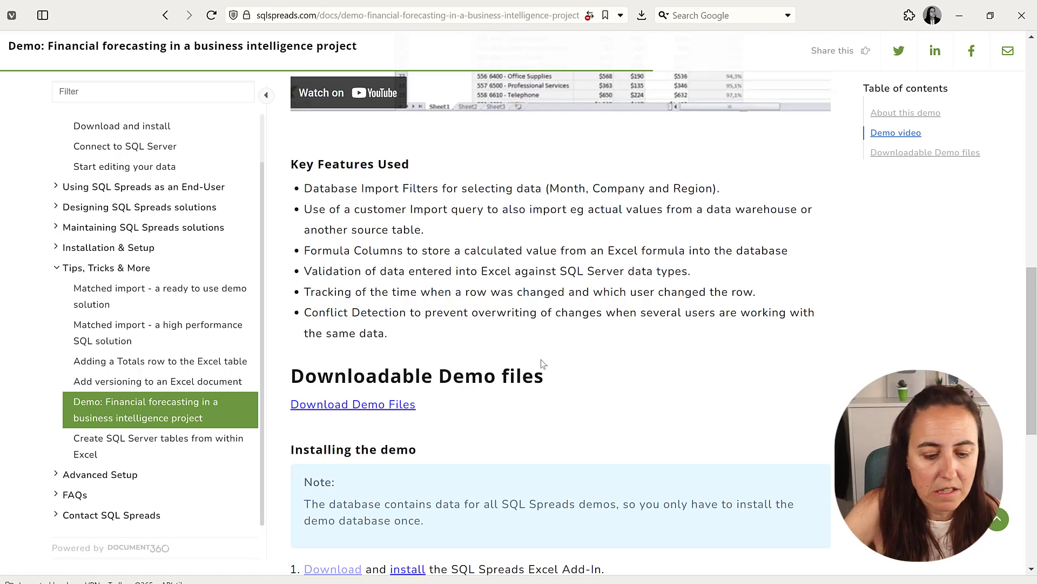
pyautogui.scroll(-2, 546, 366)
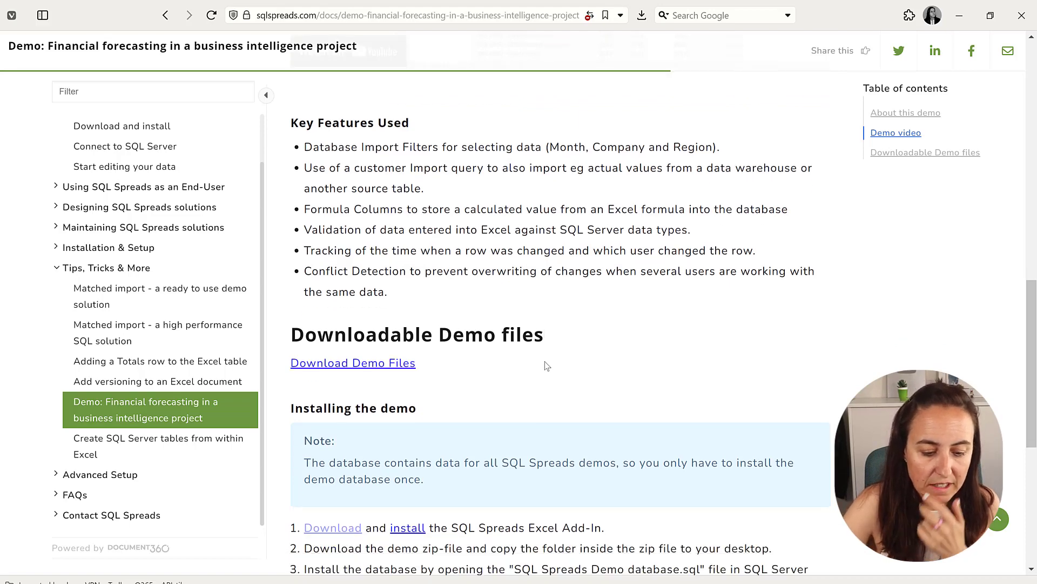
pyautogui.scroll(13, 546, 366)
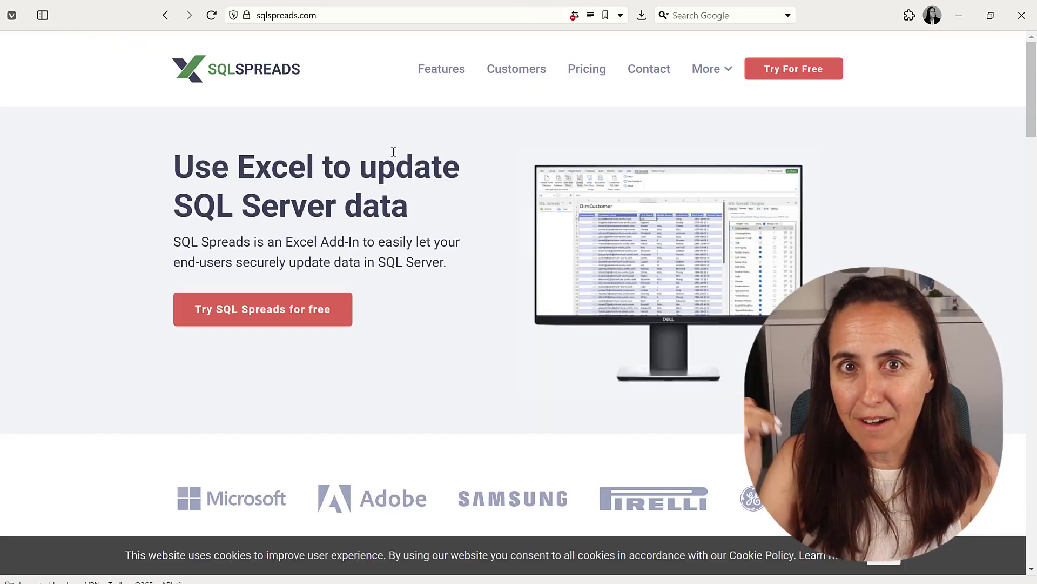
# Scroll the sqlspreads.com homepage down to the customer logos and 'Why SQL Spreads?' section
pyautogui.scroll(-5, 472, 267)
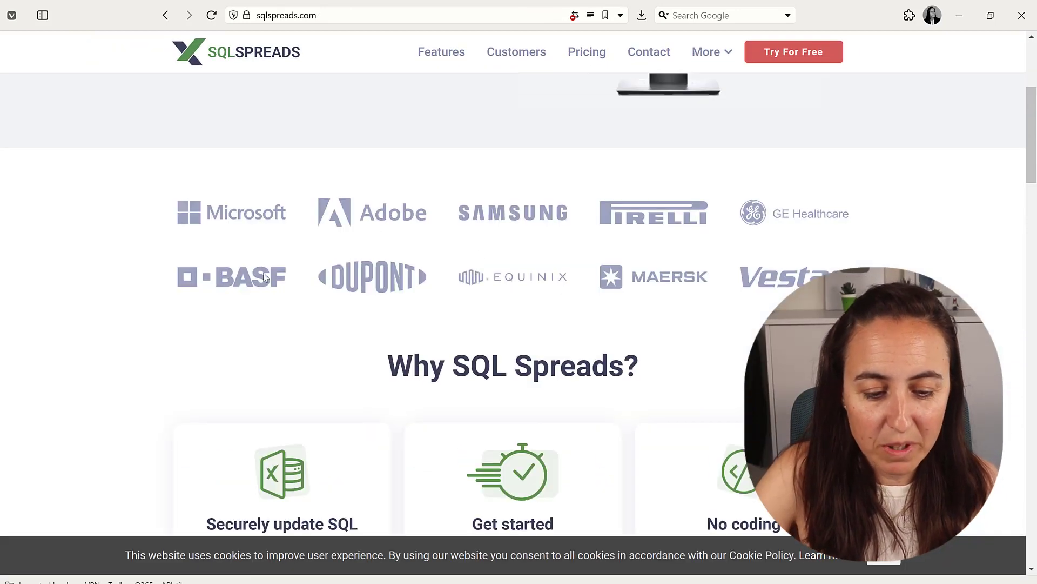